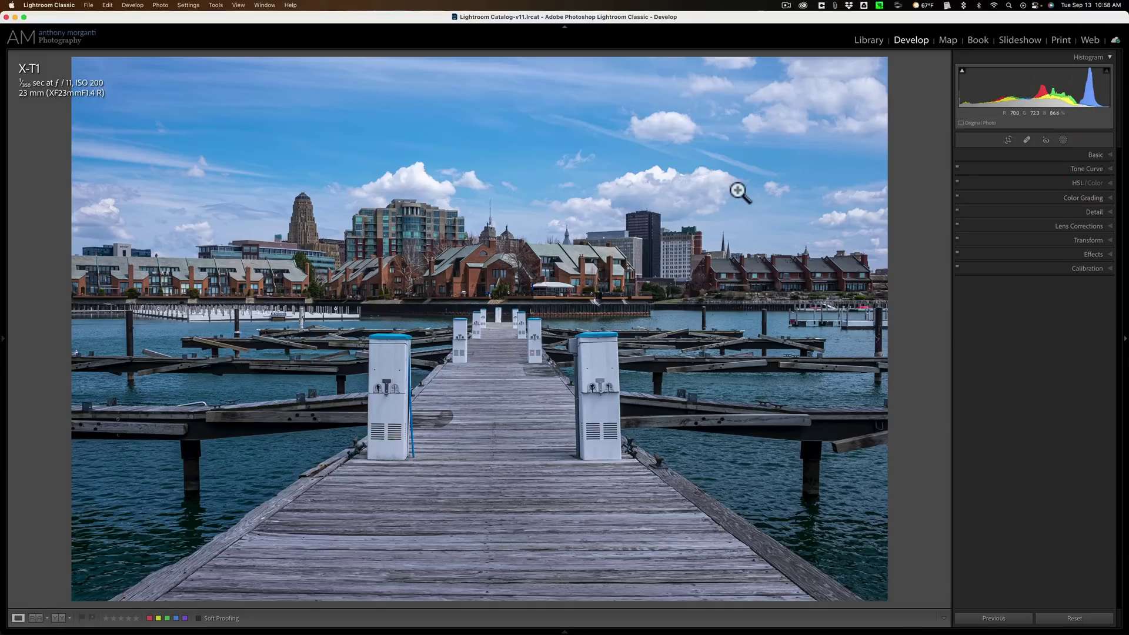
- Examine the Develop adjustment sections one after another from Basic through Calibration, and collapse the last one
left_click(1096, 155)
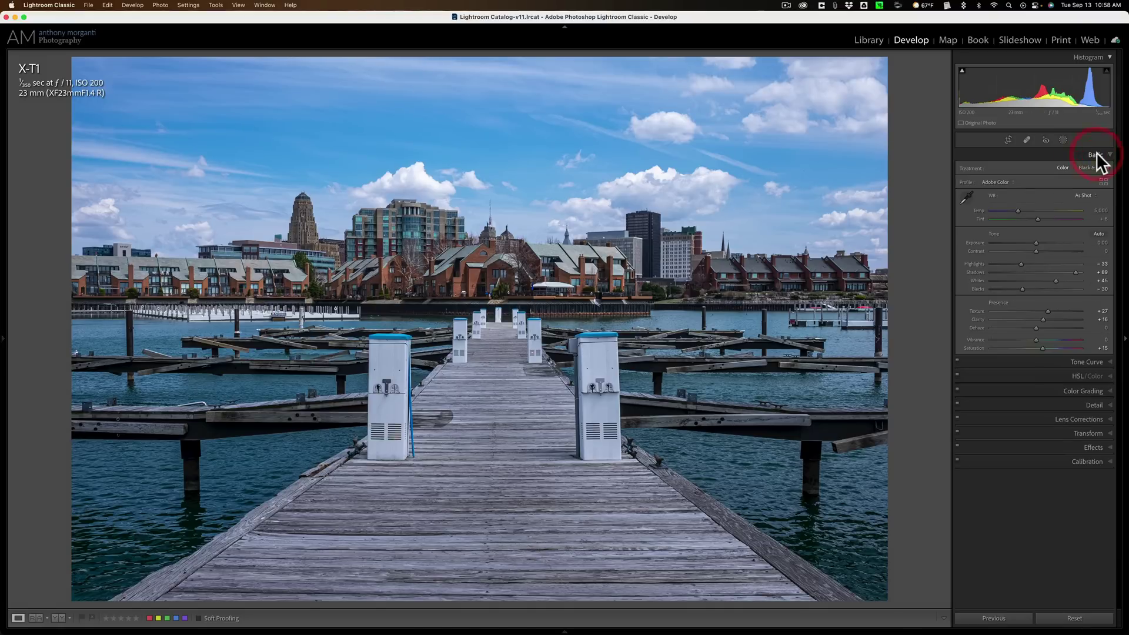
left_click(1097, 155)
left_click(1106, 168)
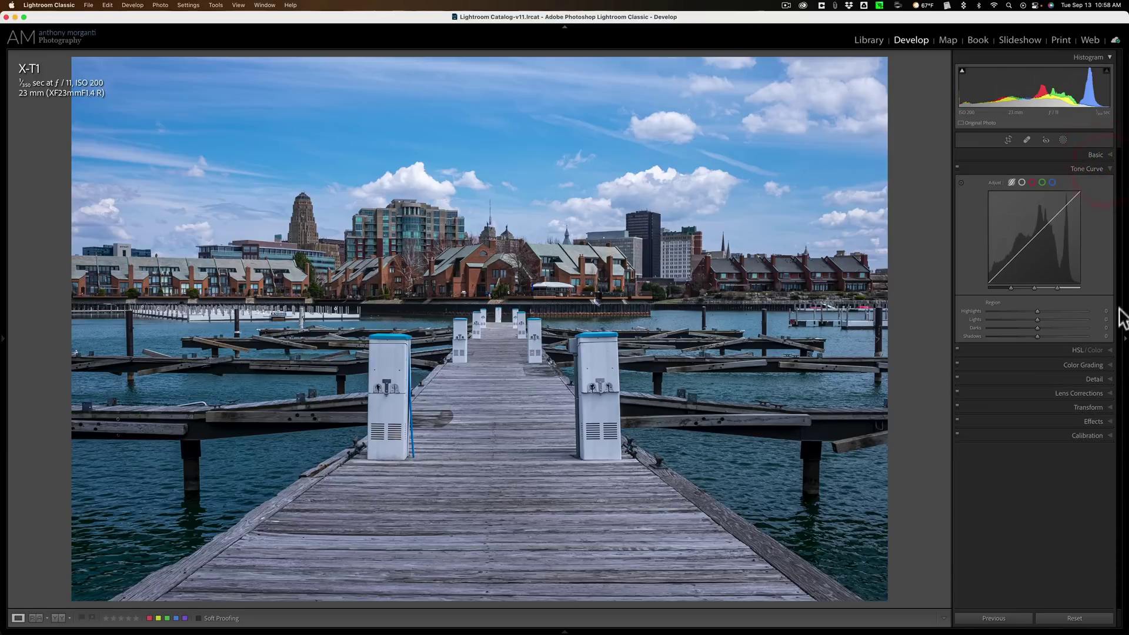
left_click(1114, 352)
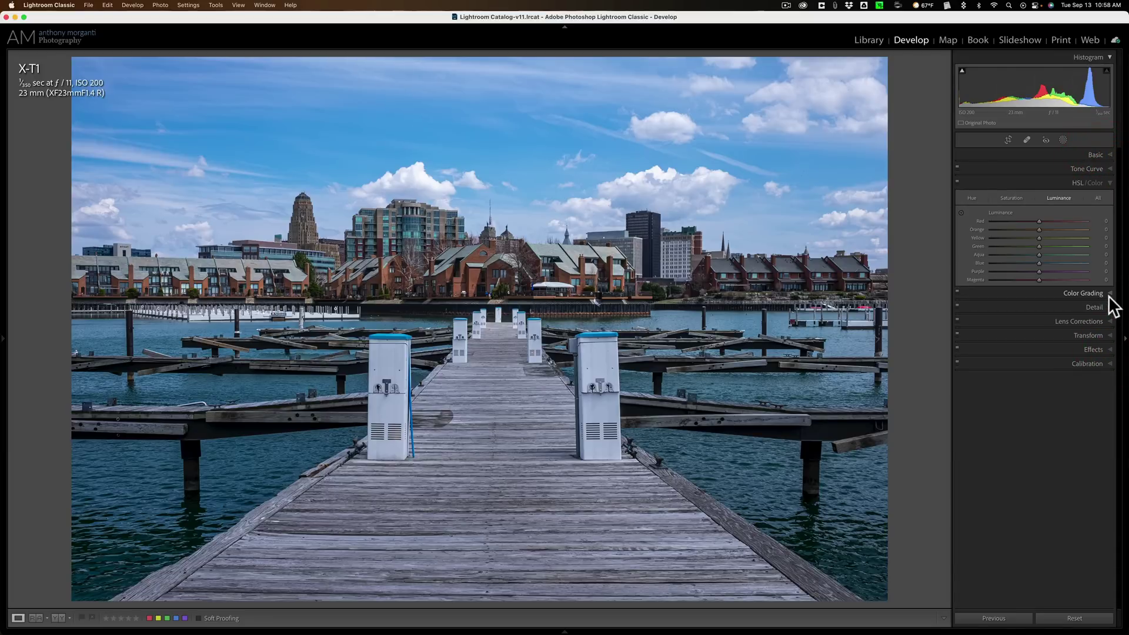
left_click(1112, 301)
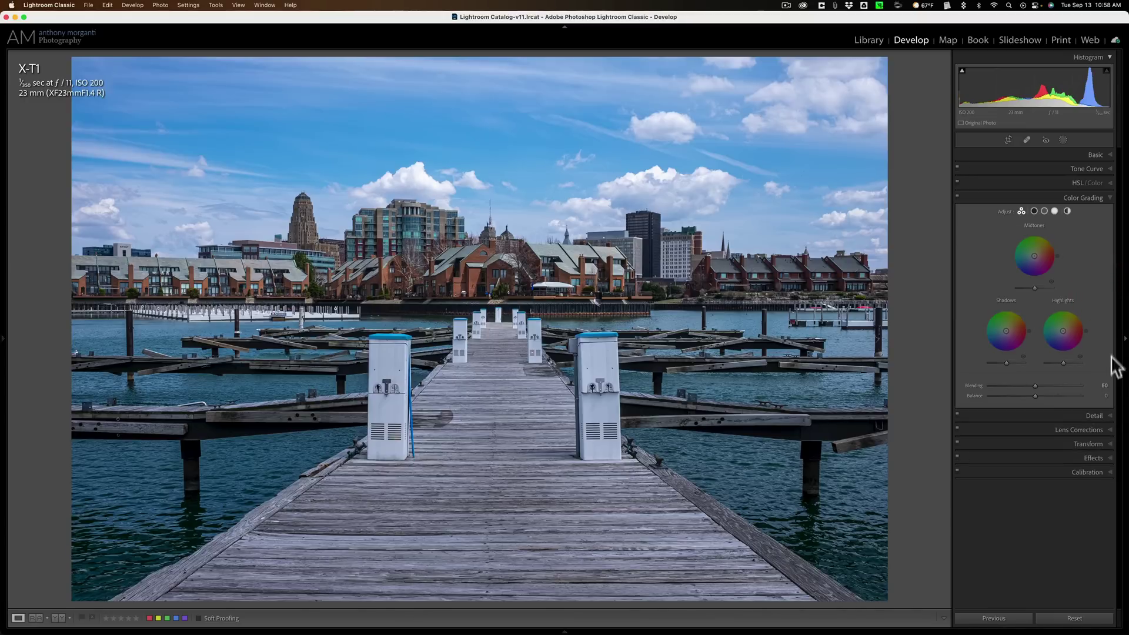
left_click(1108, 415)
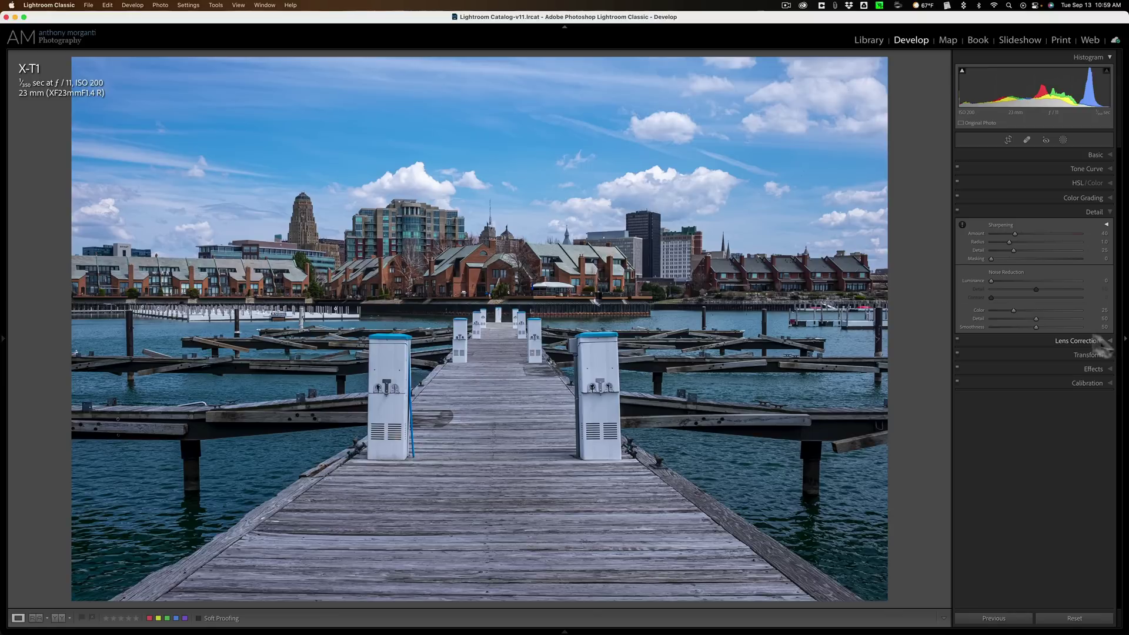
left_click(1112, 340)
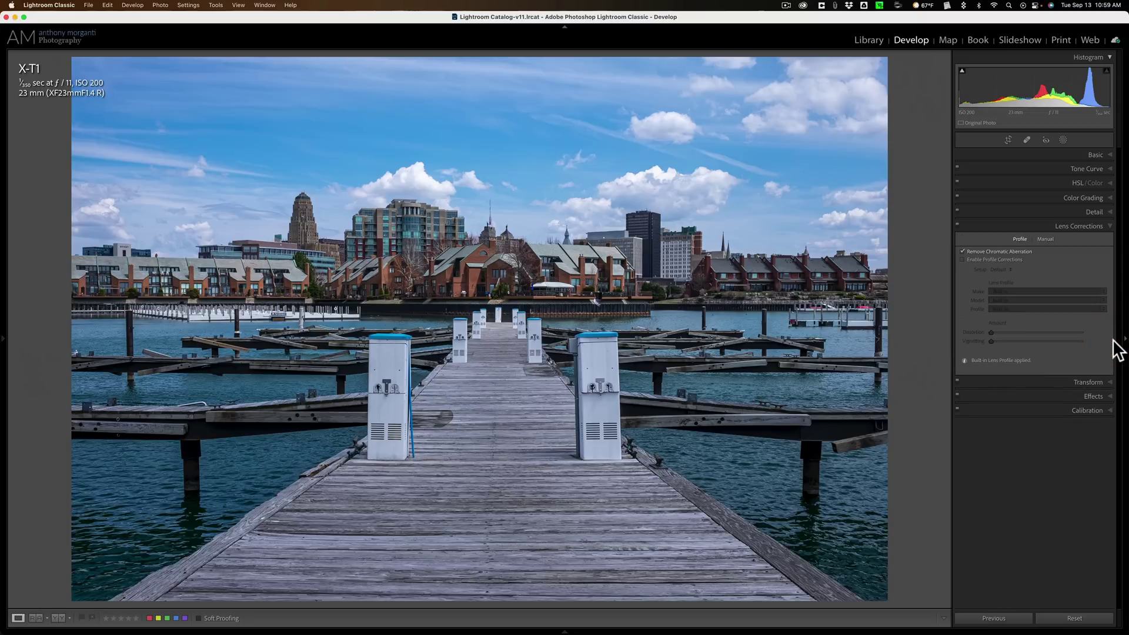
left_click(1108, 382)
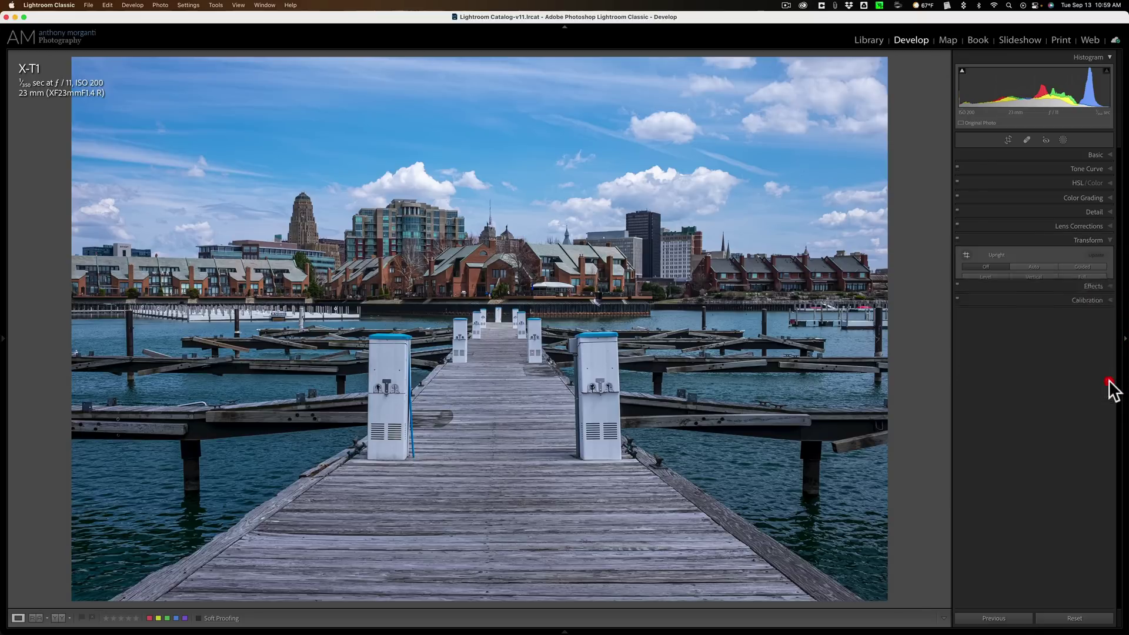
left_click(1110, 422)
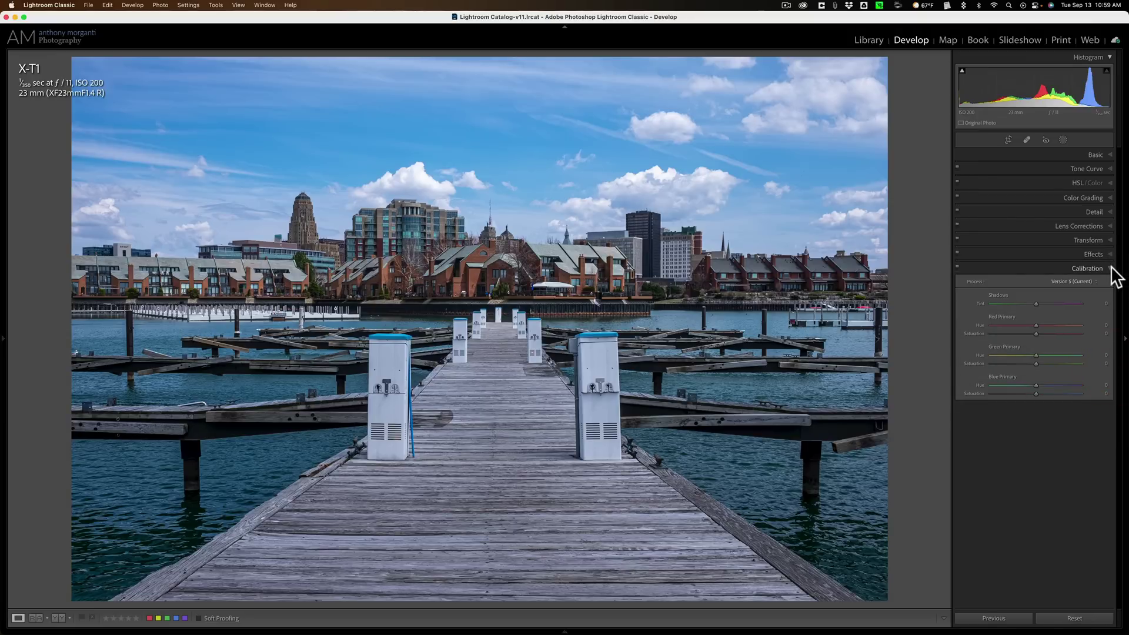
left_click(1110, 268)
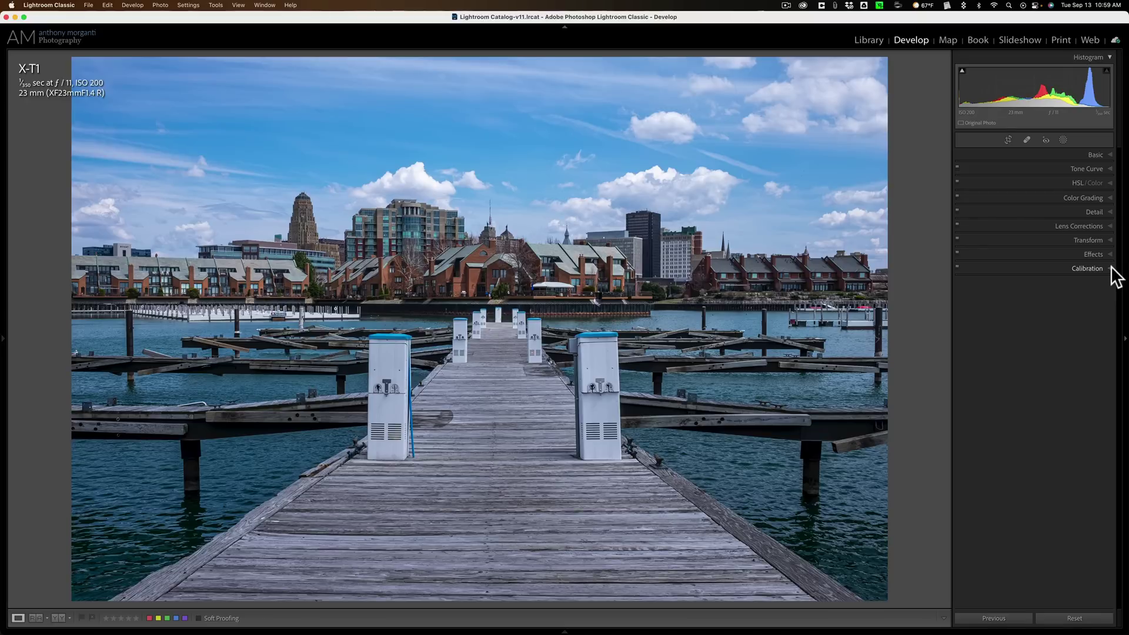
- Look through the Tone Curve's point curve and its red, green and blue channel curves, and return to the parametric curve
left_click(1112, 169)
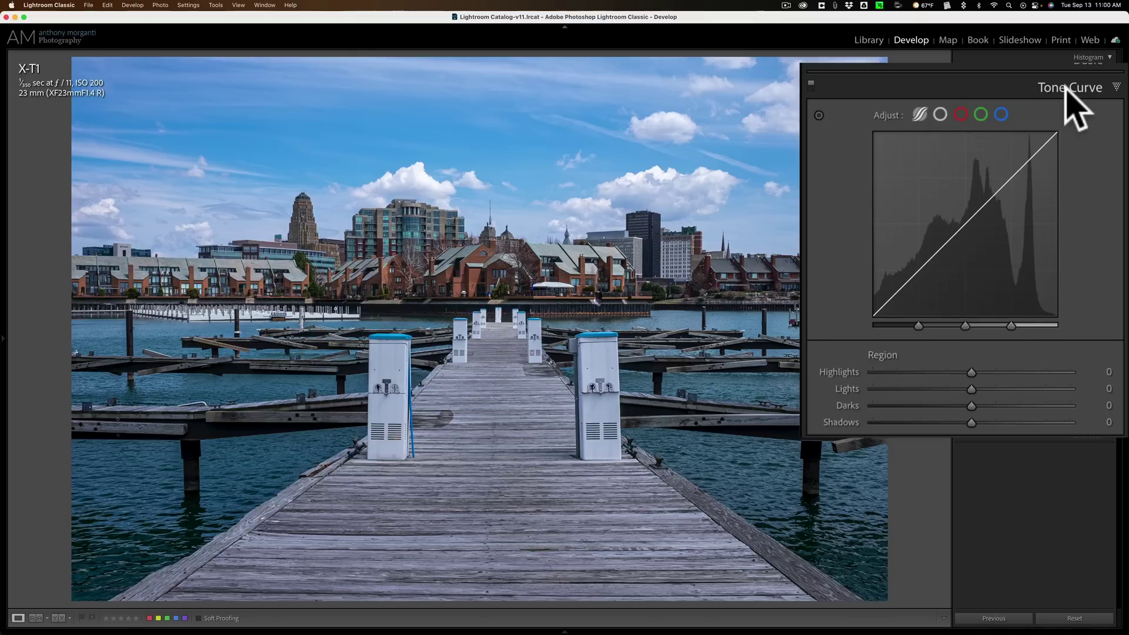
left_click(940, 115)
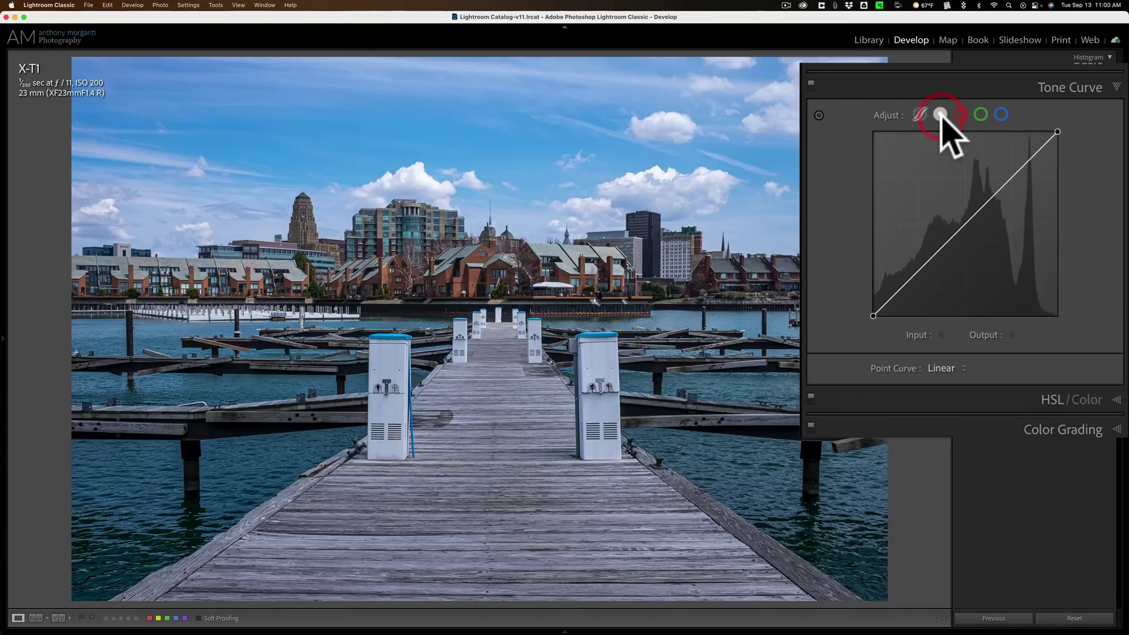
left_click(961, 114)
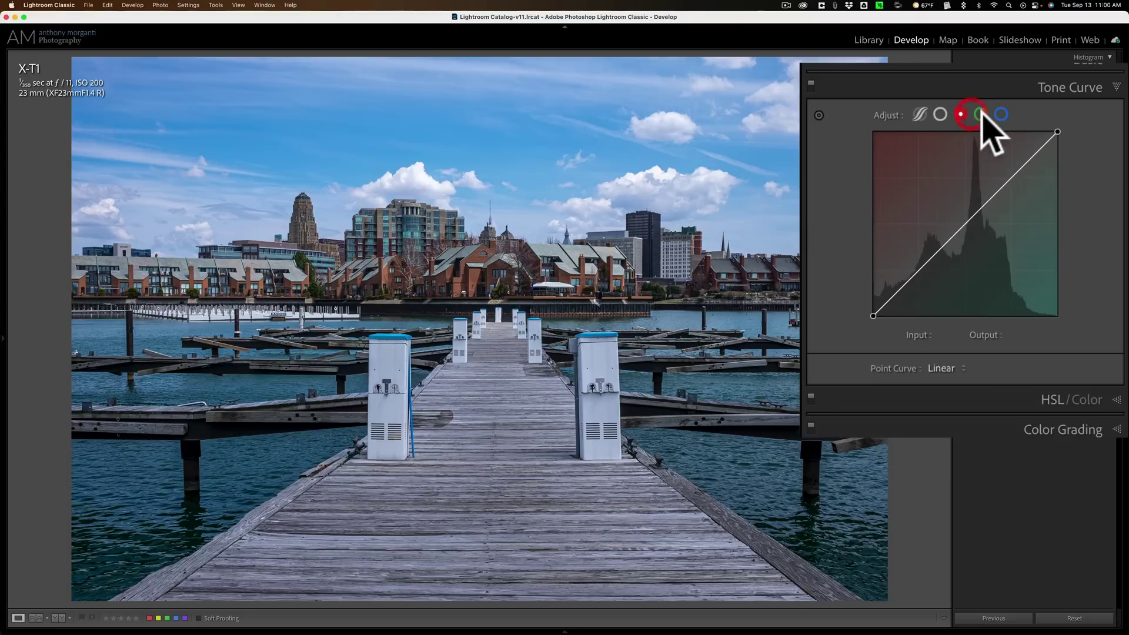
left_click(980, 114)
left_click(1000, 115)
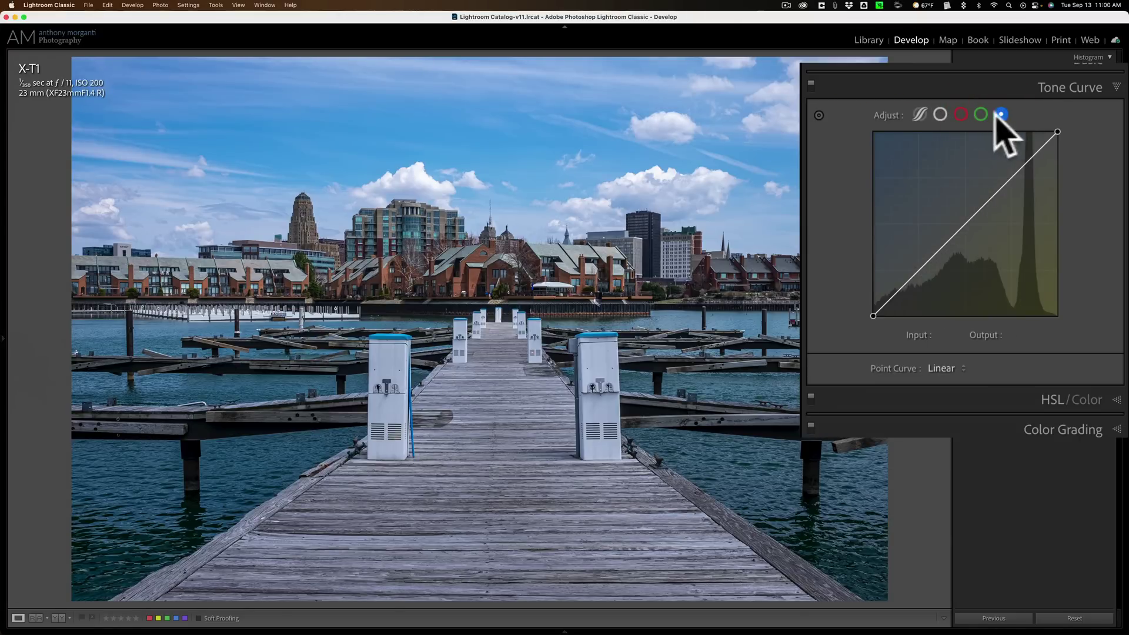
left_click(918, 114)
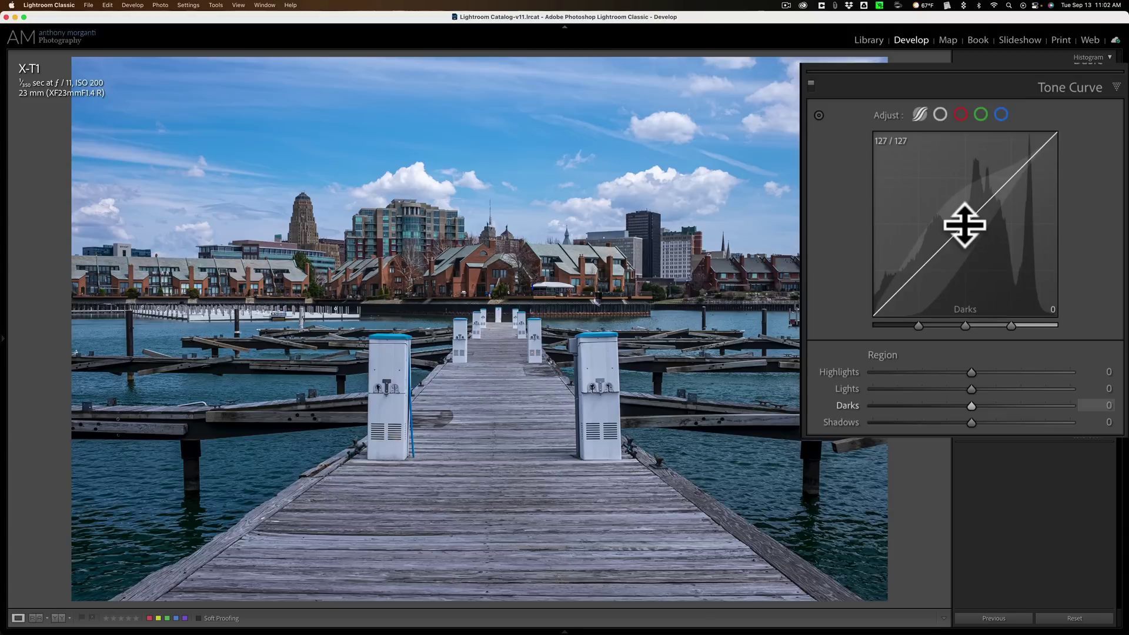
- Try pulling the parametric curve down to Darks −29, and reset all tone curve adjustments
mouse_move(964, 225)
left_mouse_down()
mouse_move(964, 192)
mouse_move(964, 235)
left_mouse_up()
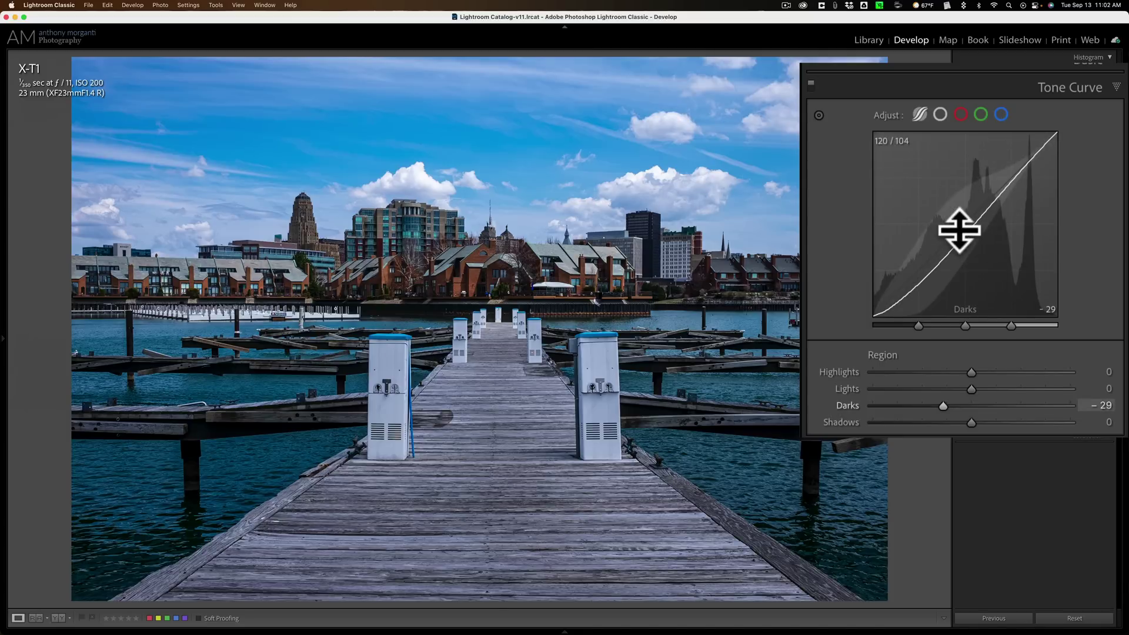
right_click(926, 171)
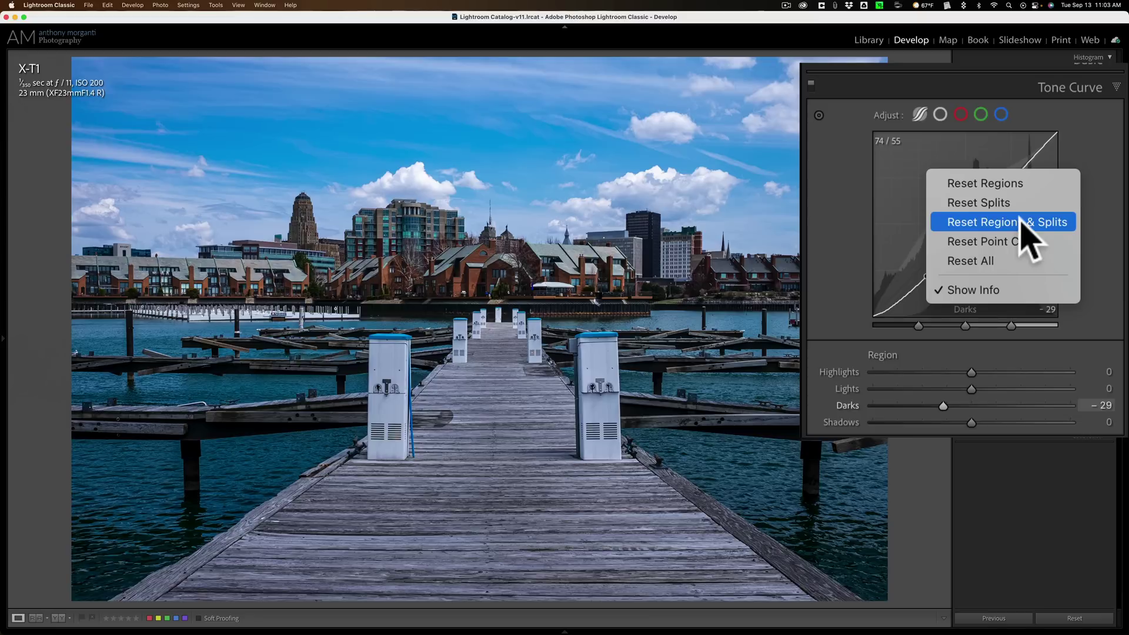
left_click(993, 259)
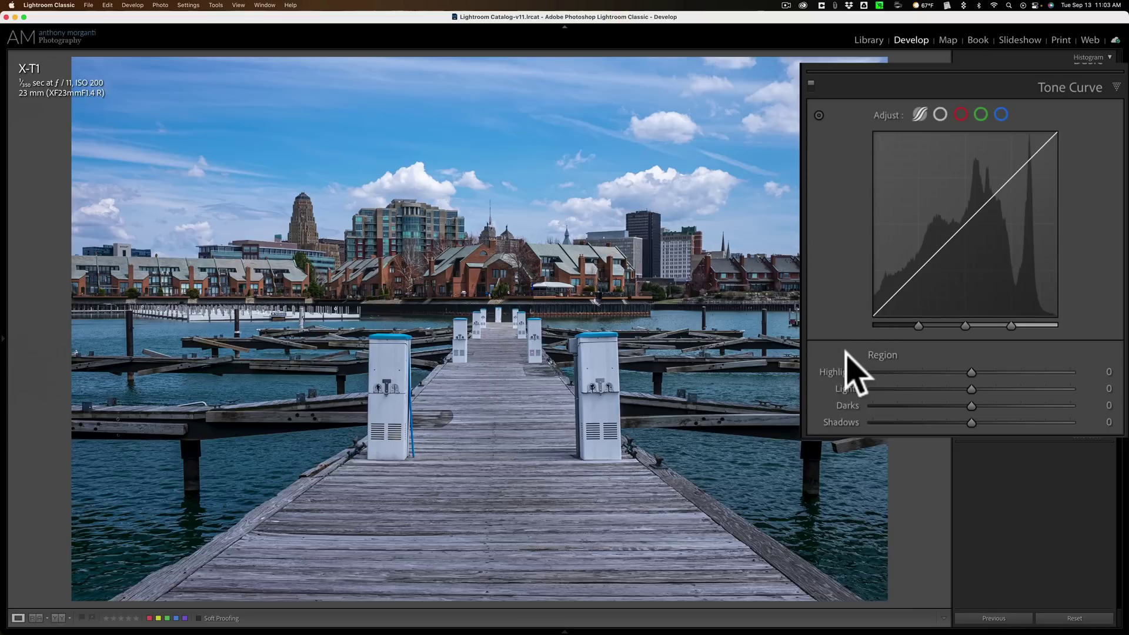
- Try adjusting the Highlights and Lights regions of the parametric curve one at a time, resetting each to zero
left_click_drag(971, 364, 991, 385)
left_click(982, 367)
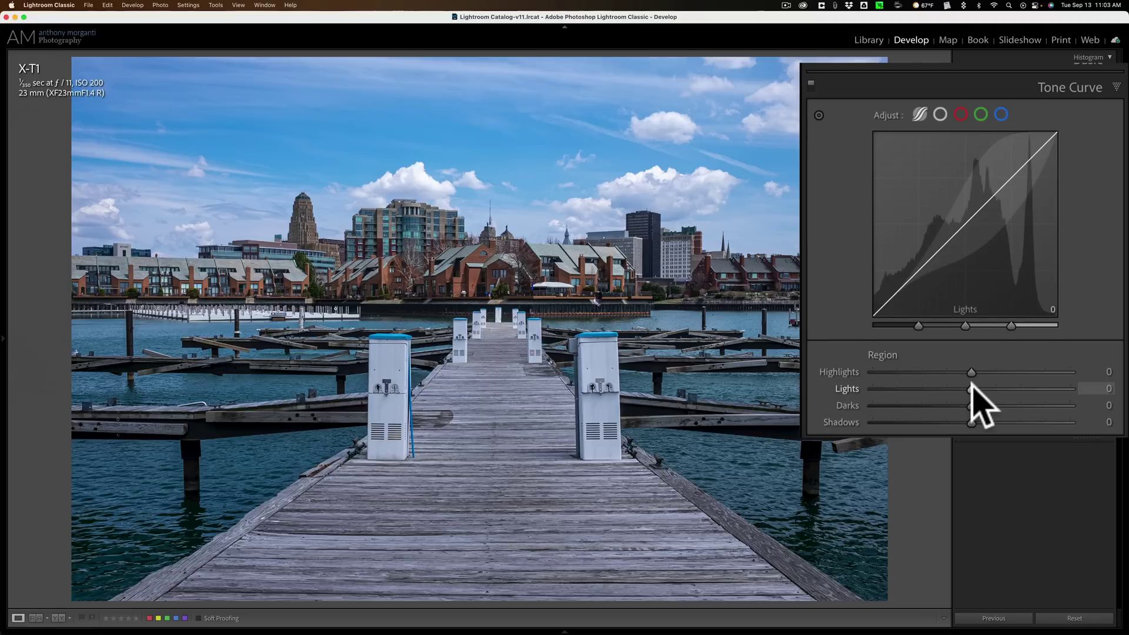
mouse_move(971, 388)
left_mouse_down()
mouse_move(1068, 386)
mouse_move(910, 389)
mouse_move(1081, 389)
mouse_move(984, 388)
left_mouse_up()
double_click(984, 388)
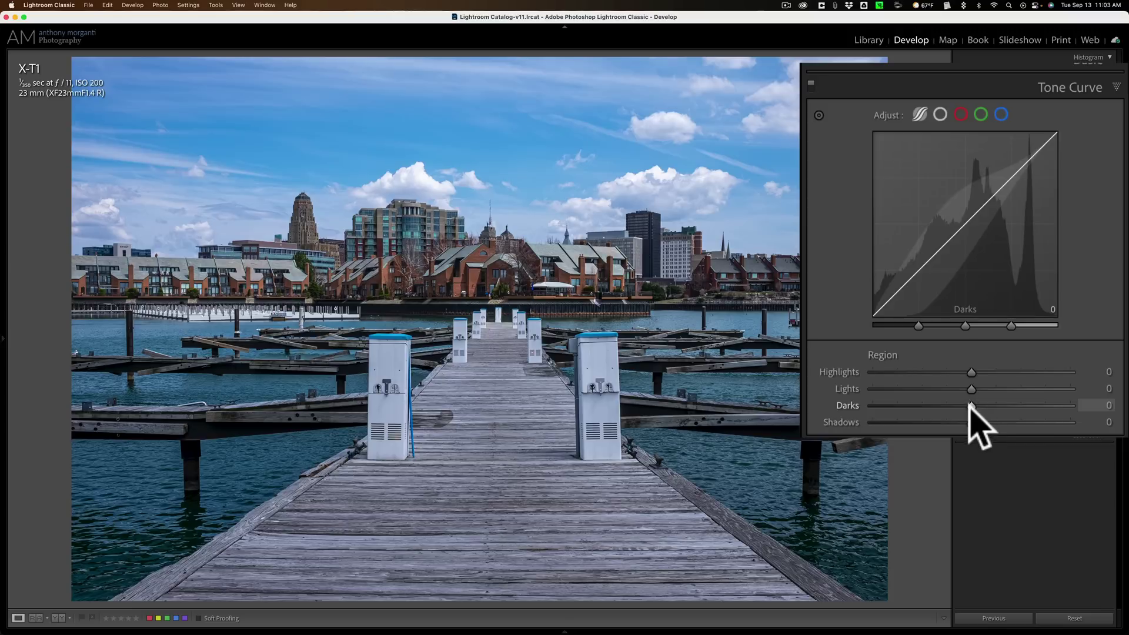
- Try Shadows +57 and Lights +38 on the parametric curve, and reset all region values together
left_click_drag(968, 415, 1025, 415)
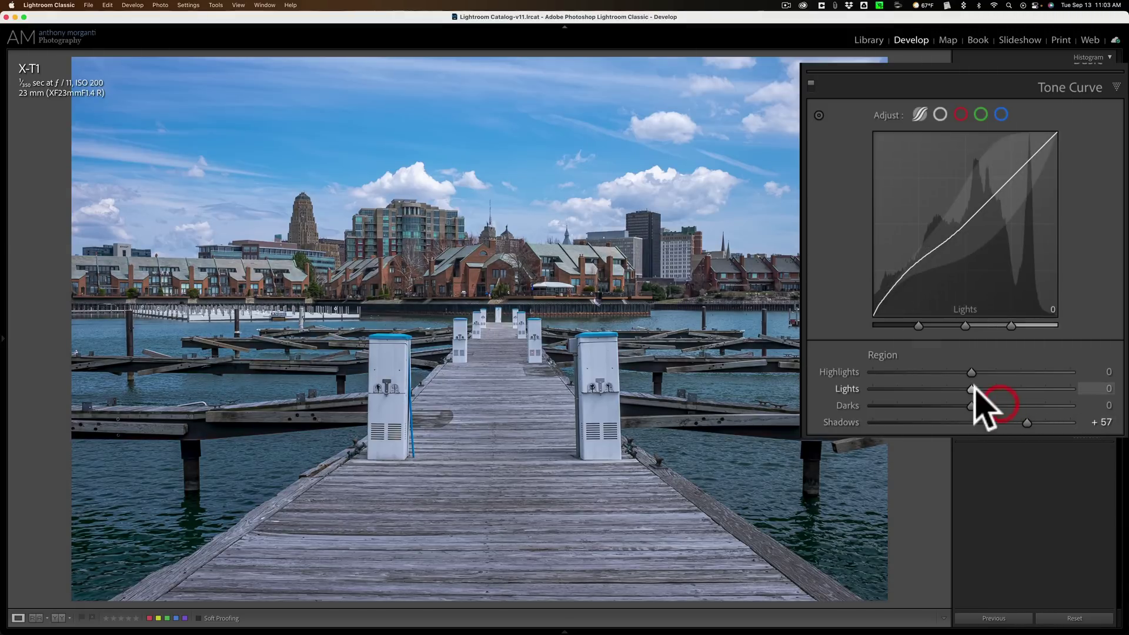
left_click_drag(971, 389, 1007, 386)
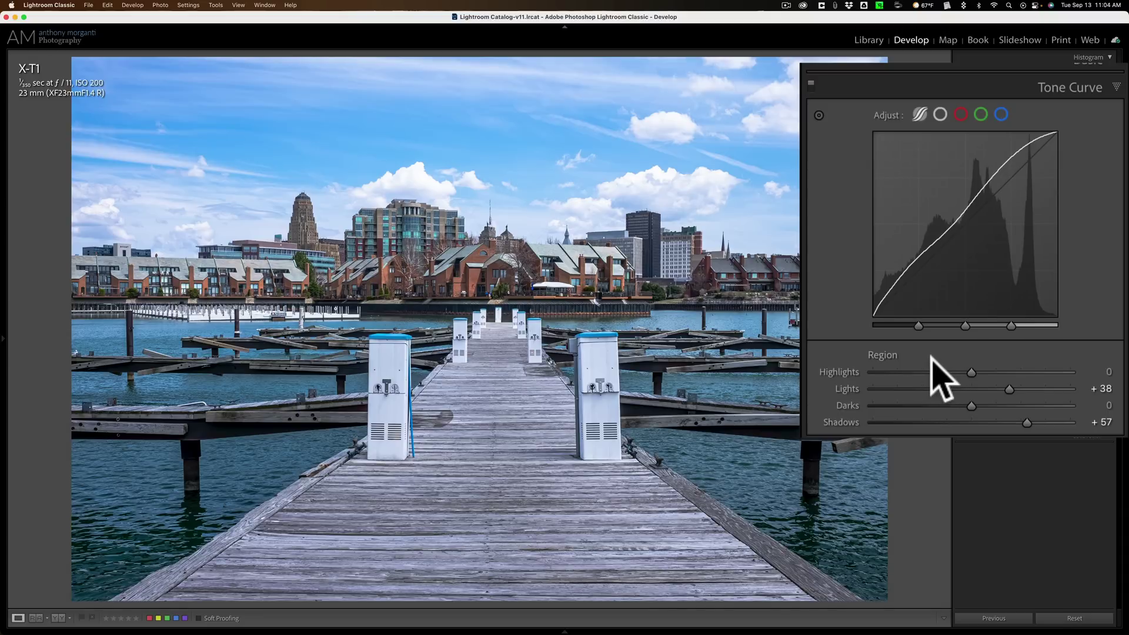
key("alt")
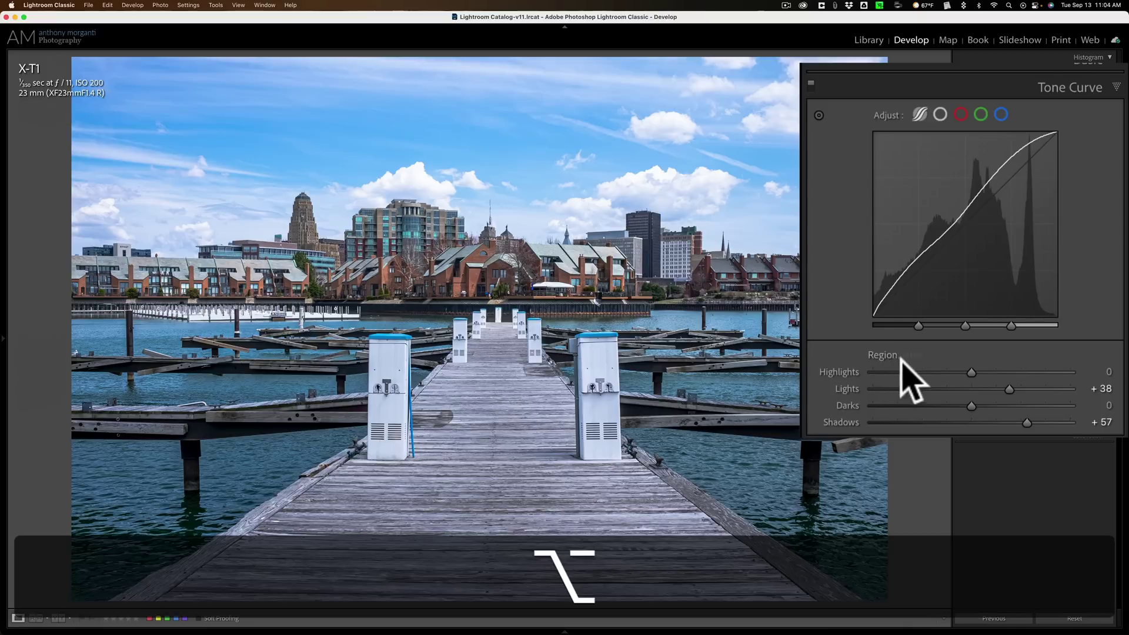
left_click(892, 355, "alt")
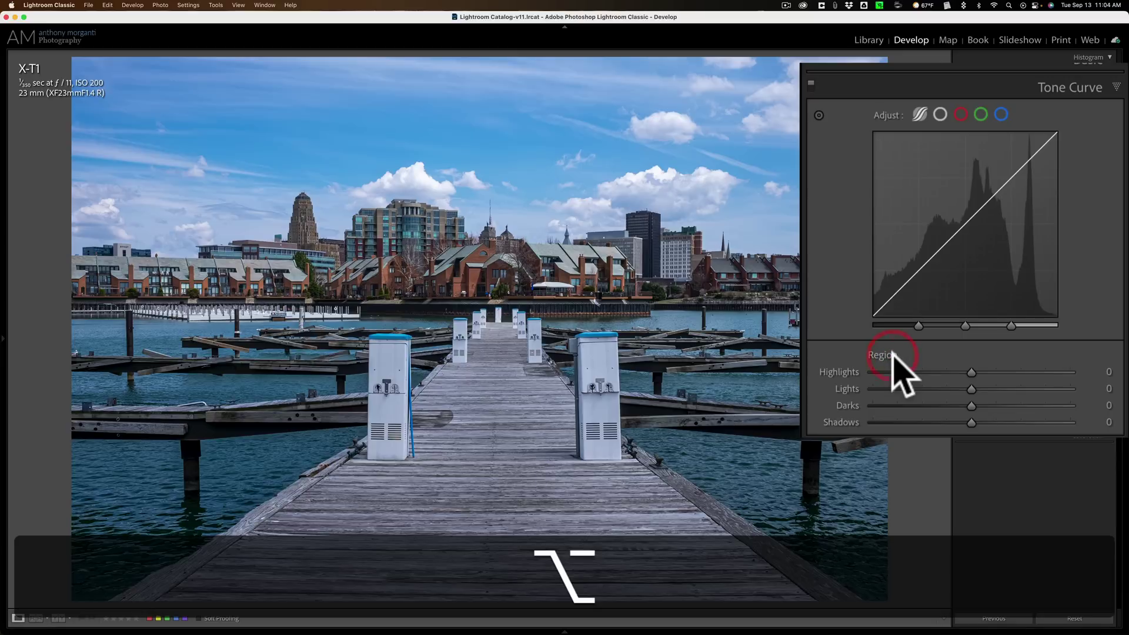
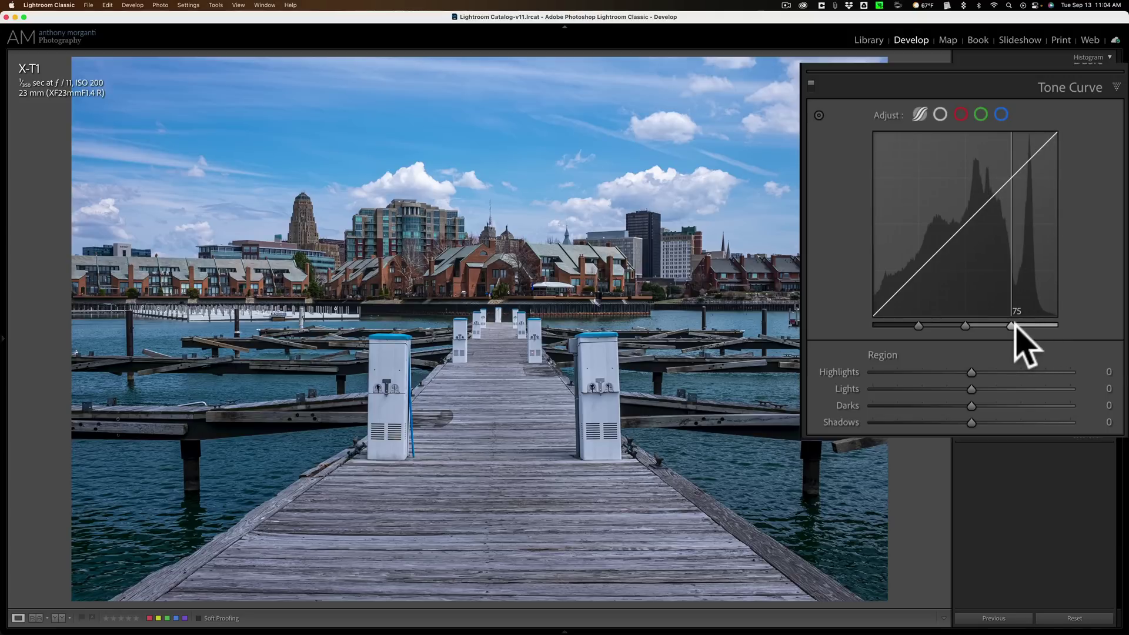
- Move the highlight split to 90 and the midtone split close to it, and raise Highlights to +100
left_click_drag(1010, 325, 1039, 326)
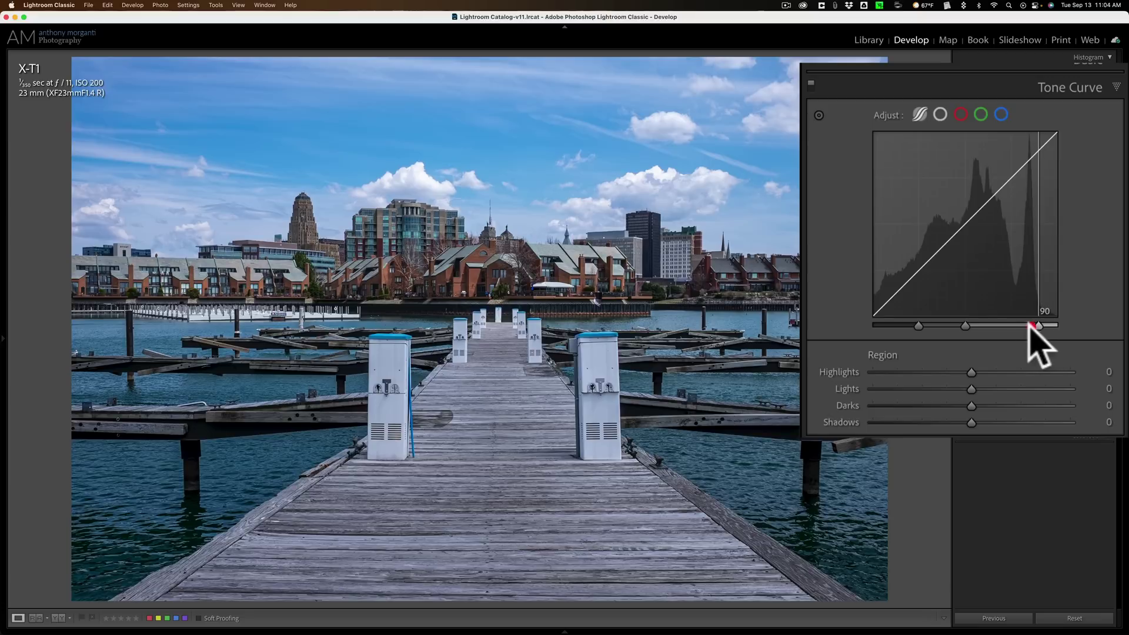
left_click_drag(969, 322, 1043, 330)
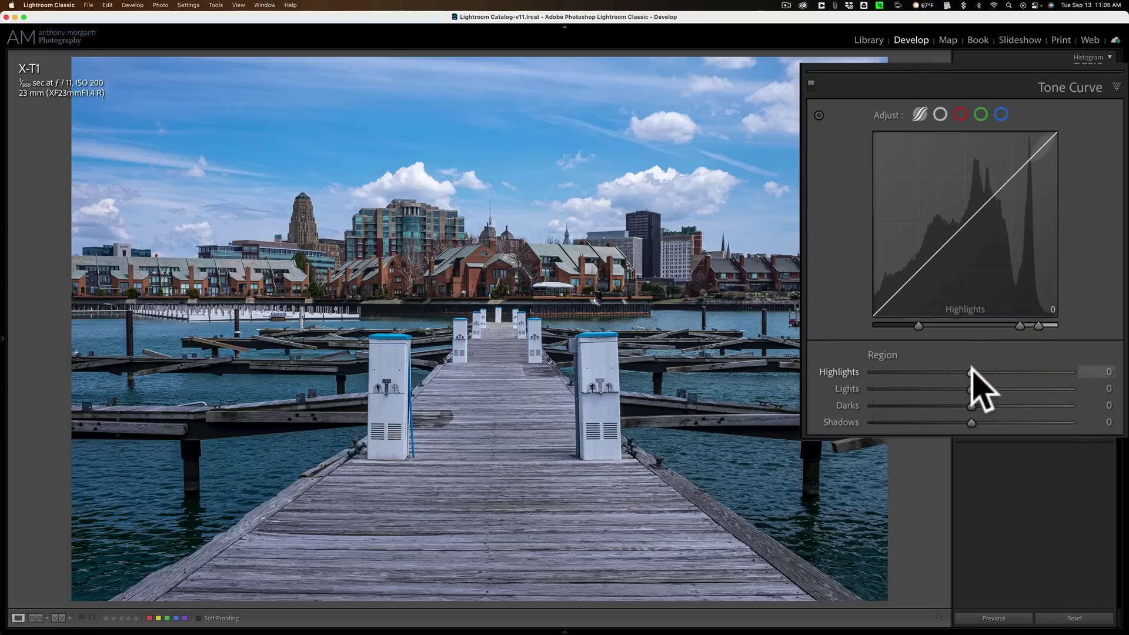
left_click_drag(971, 370, 1077, 374)
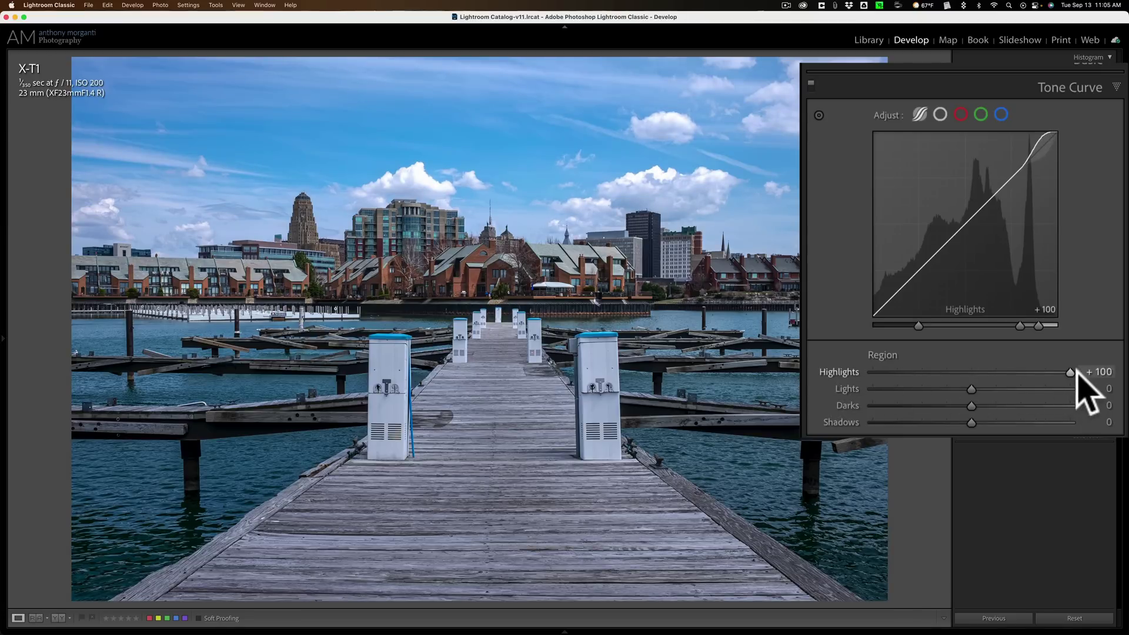
- Restore the midtone and highlight splits to their defaults, and reset the curve's regions and splits
double_click(1019, 325)
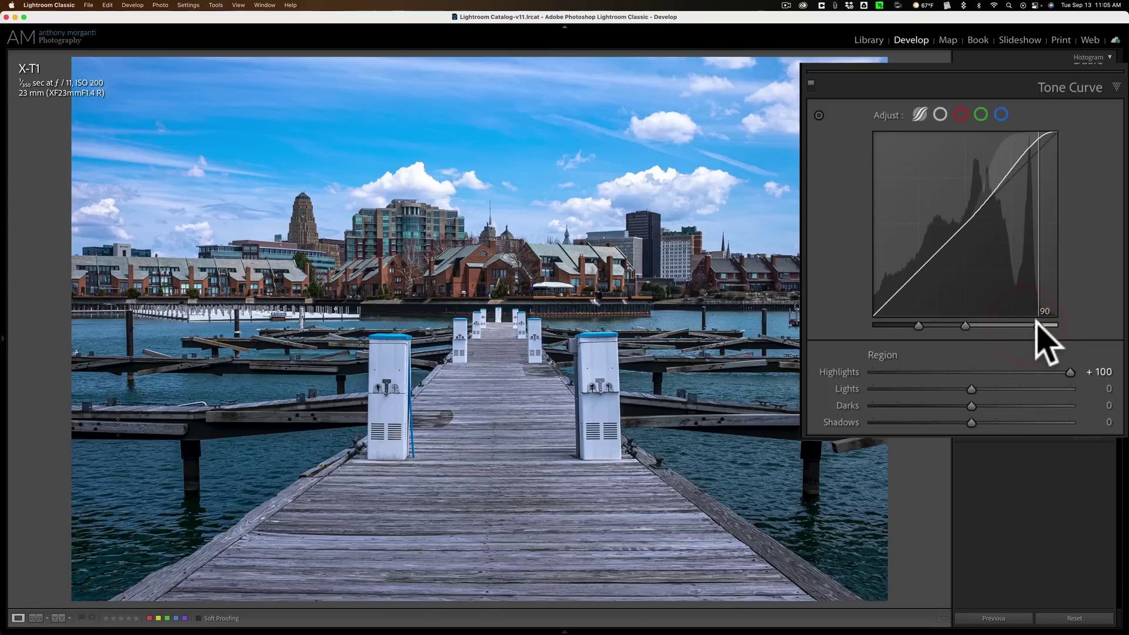
double_click(1038, 325)
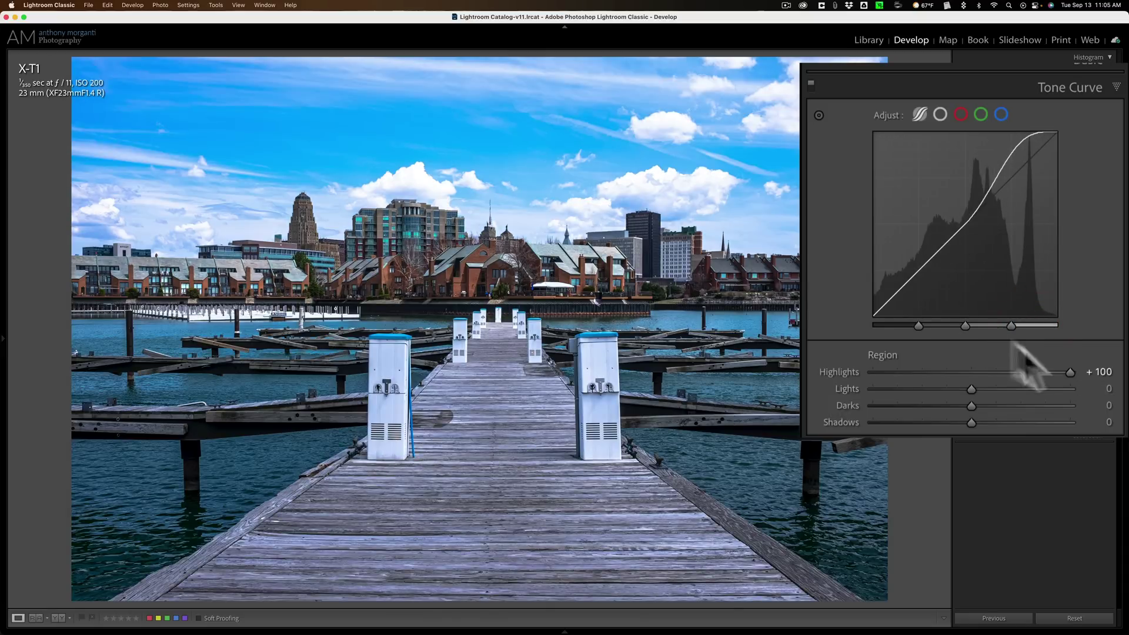
right_click(1004, 245)
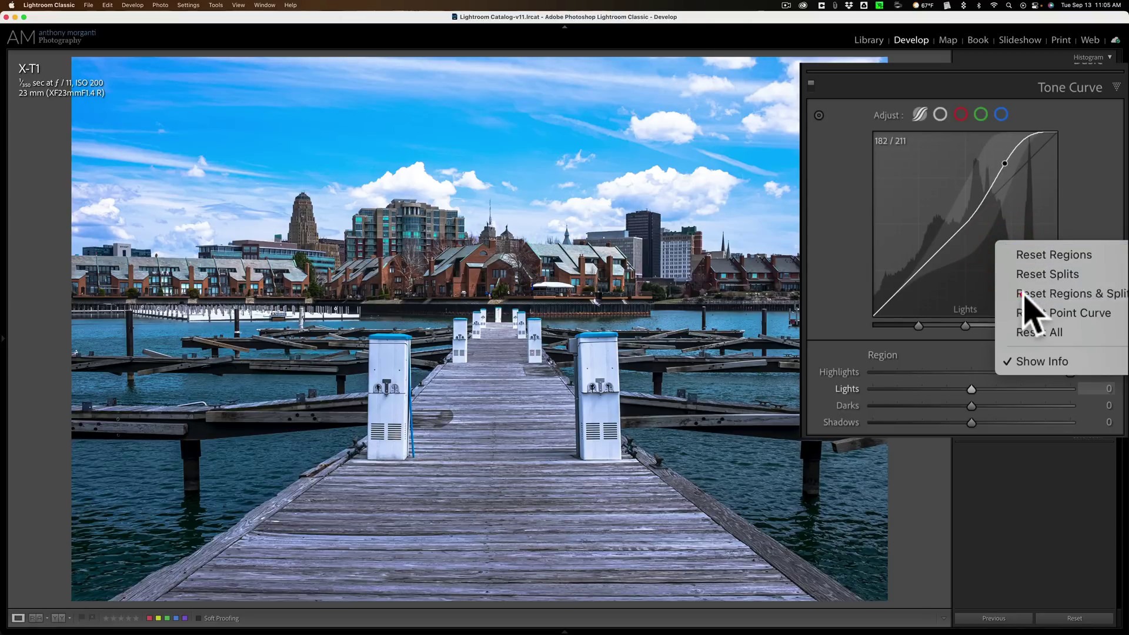
left_click(1024, 293)
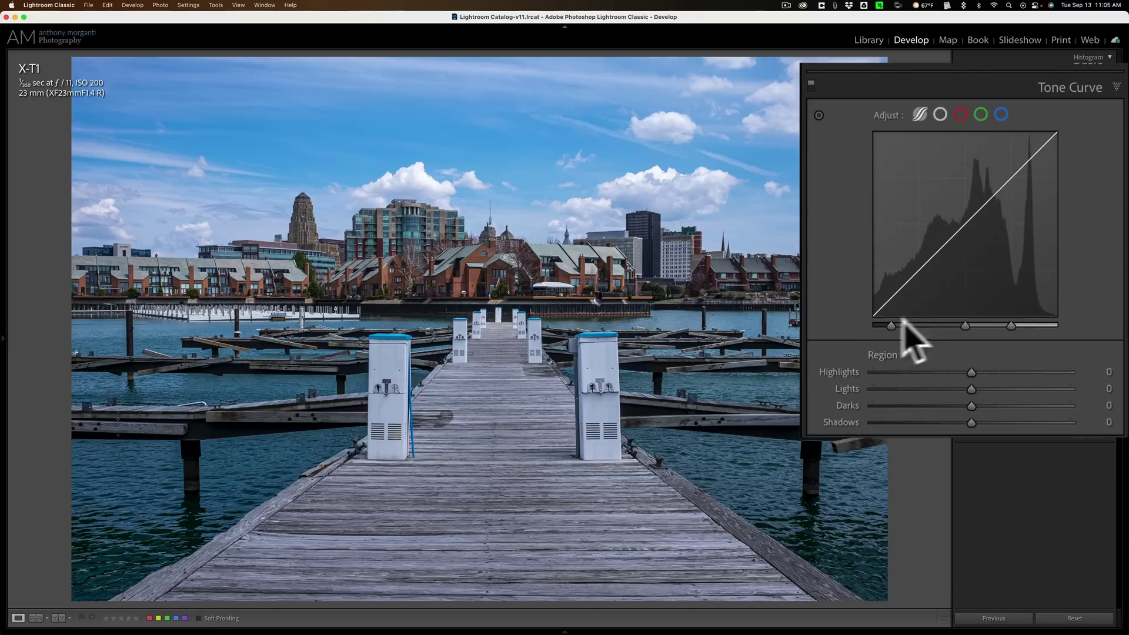
- Move the midtone split close to the shadow split, and set Shadows to +53, Darks to −35, Lights to +46 and Highlights to −16
mouse_move(966, 330)
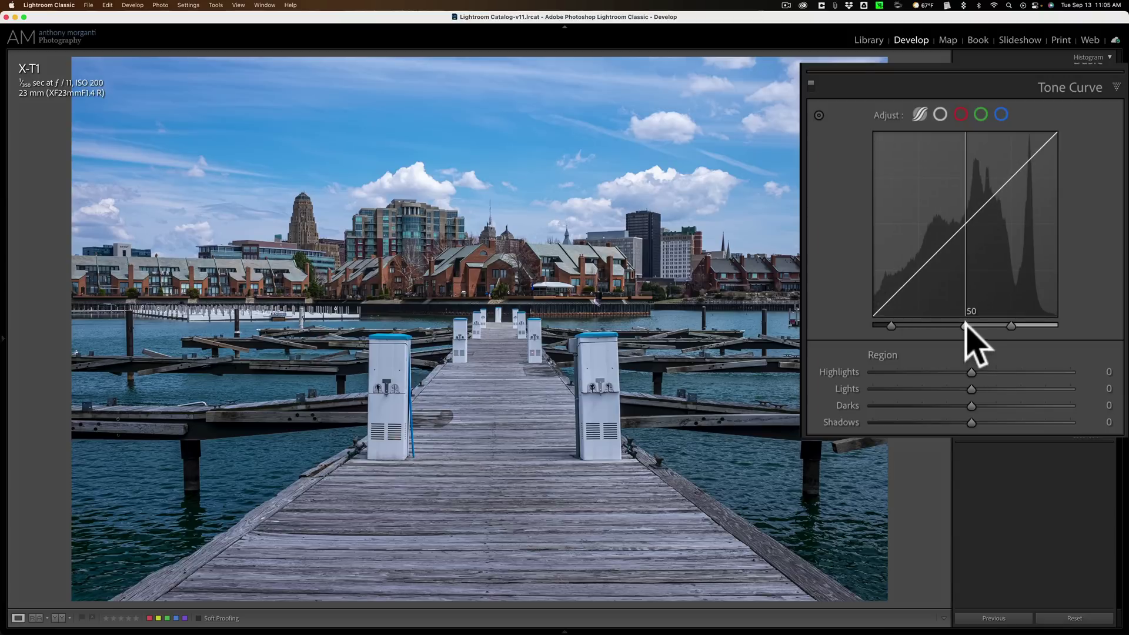
left_click_drag(966, 326, 909, 325)
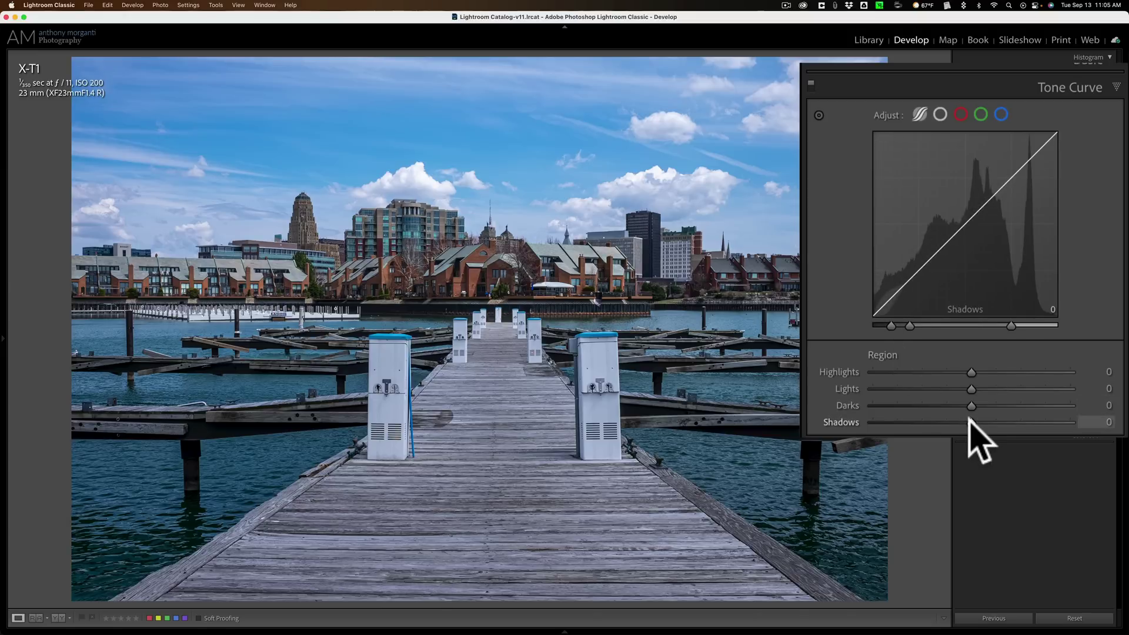
left_click_drag(1036, 333, 1111, 345)
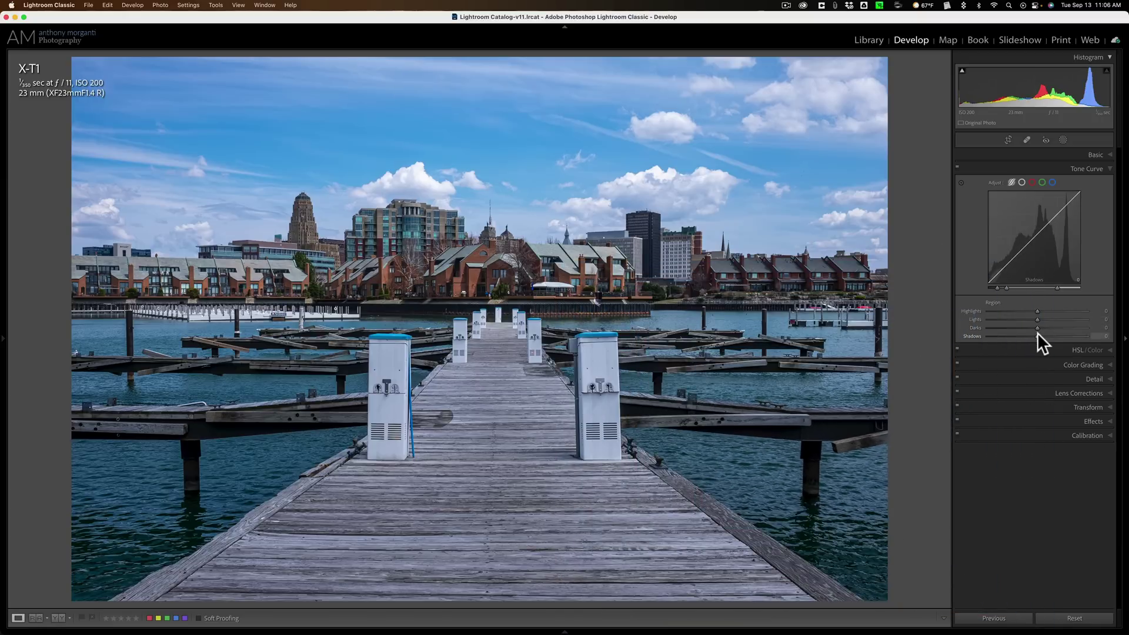
mouse_move(1037, 333)
left_mouse_down()
mouse_move(1046, 327)
mouse_move(1020, 327)
left_mouse_up()
left_click_drag(1037, 319, 1060, 319)
left_click_drag(971, 373, 947, 396)
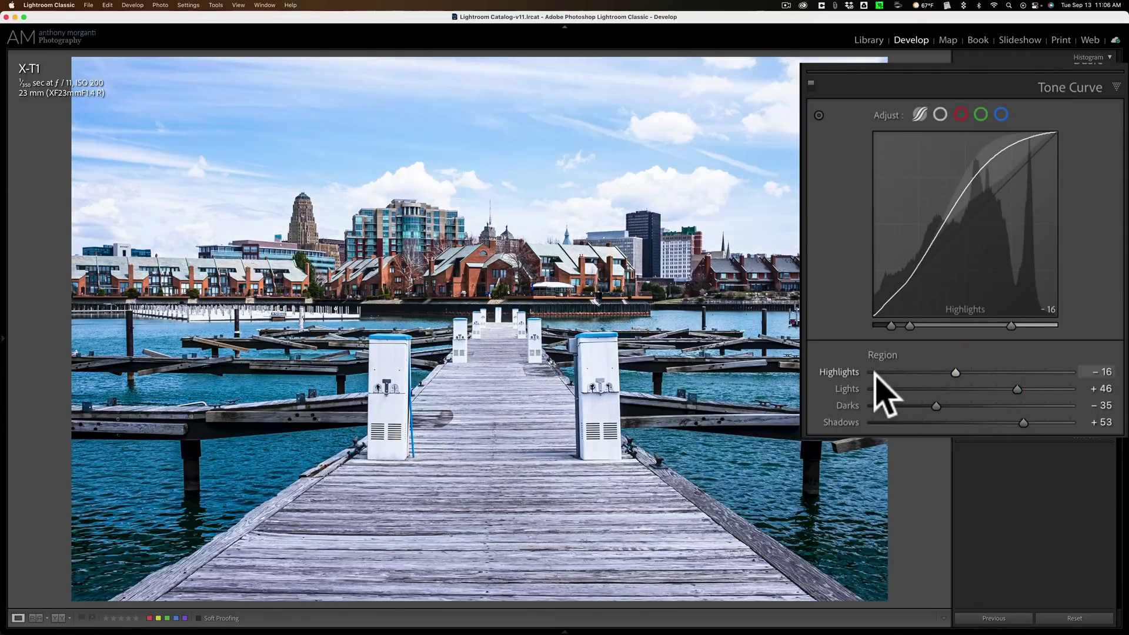
- Reset all region values together, and restore the midtone and shadow splits to their defaults
key("alt")
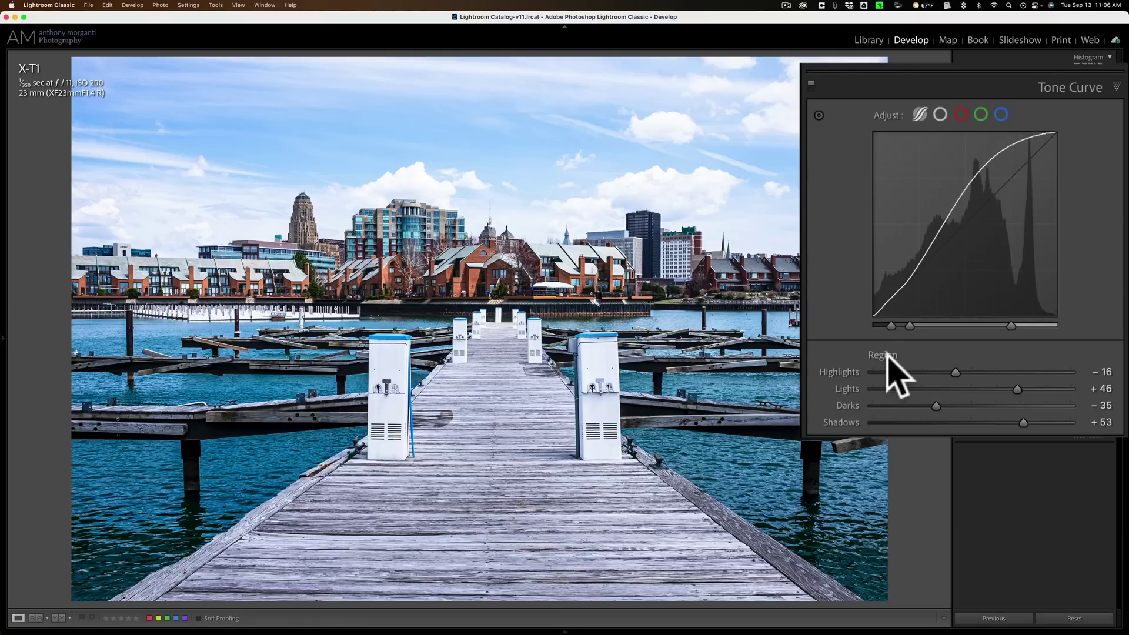
double_click(887, 356)
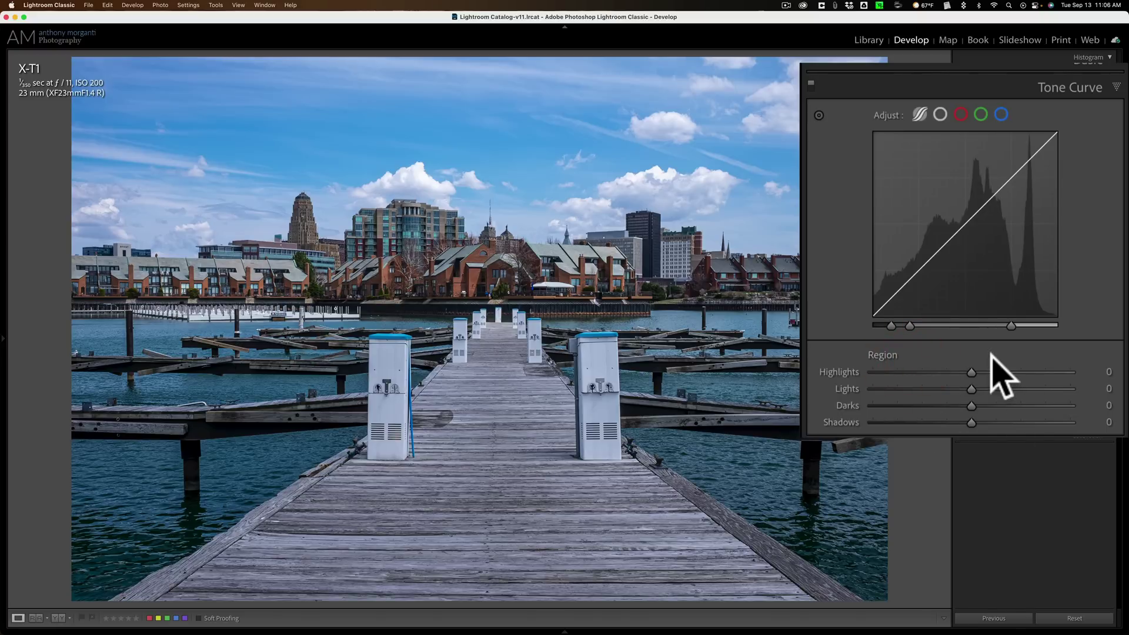
double_click(909, 325)
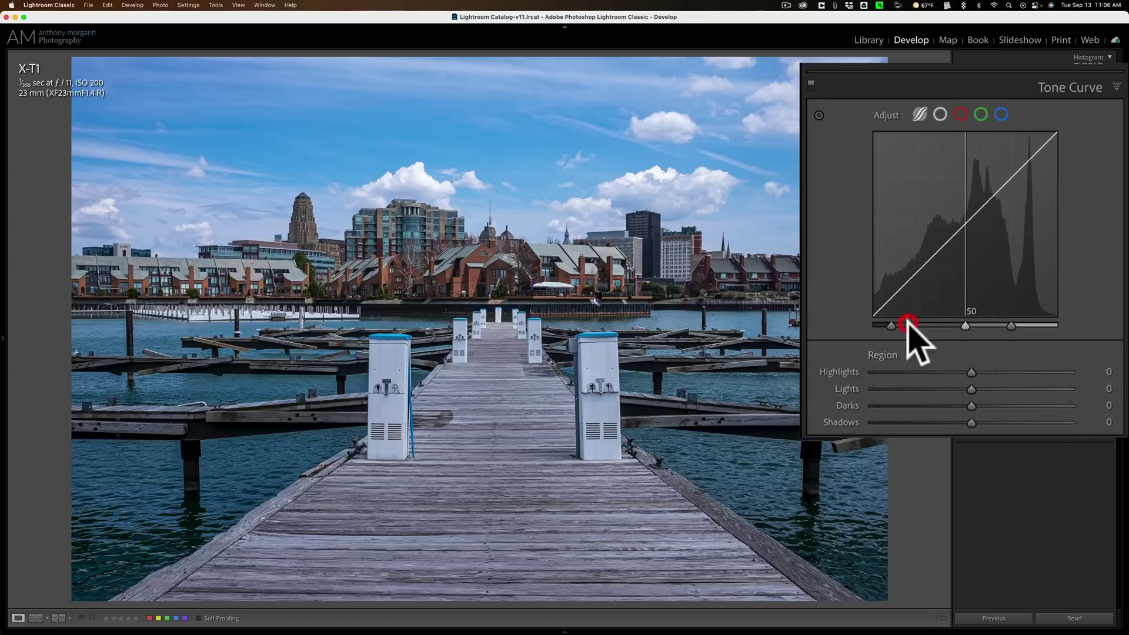
double_click(891, 326)
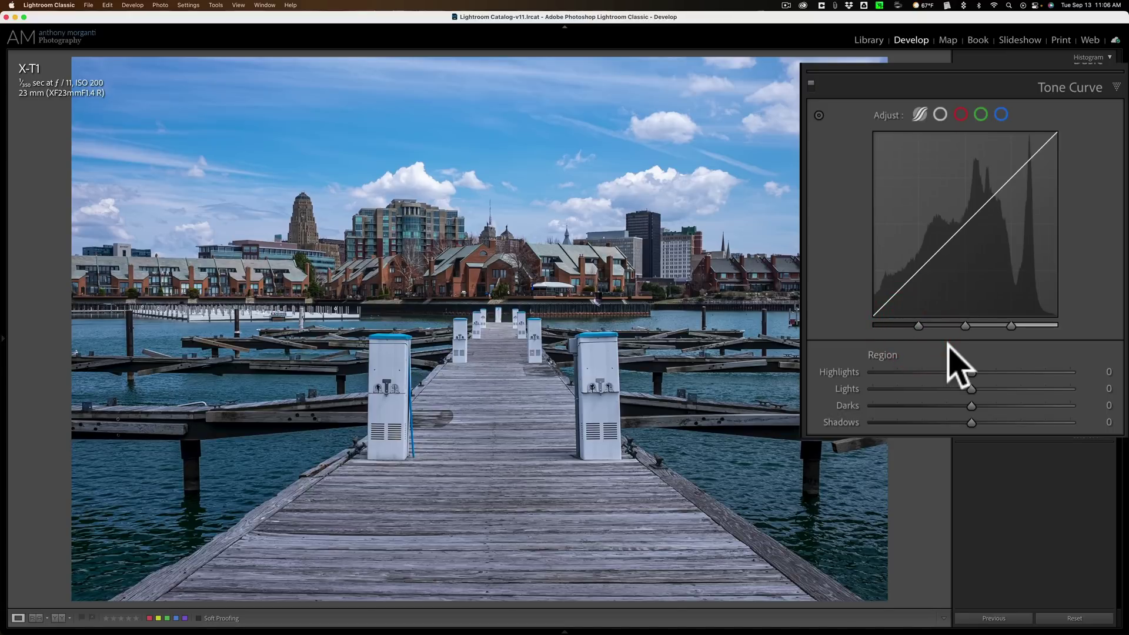
- Try lowering the shadow split and moving the midtone split to 20, and restore both splits to their defaults
left_click_drag(918, 326, 890, 326)
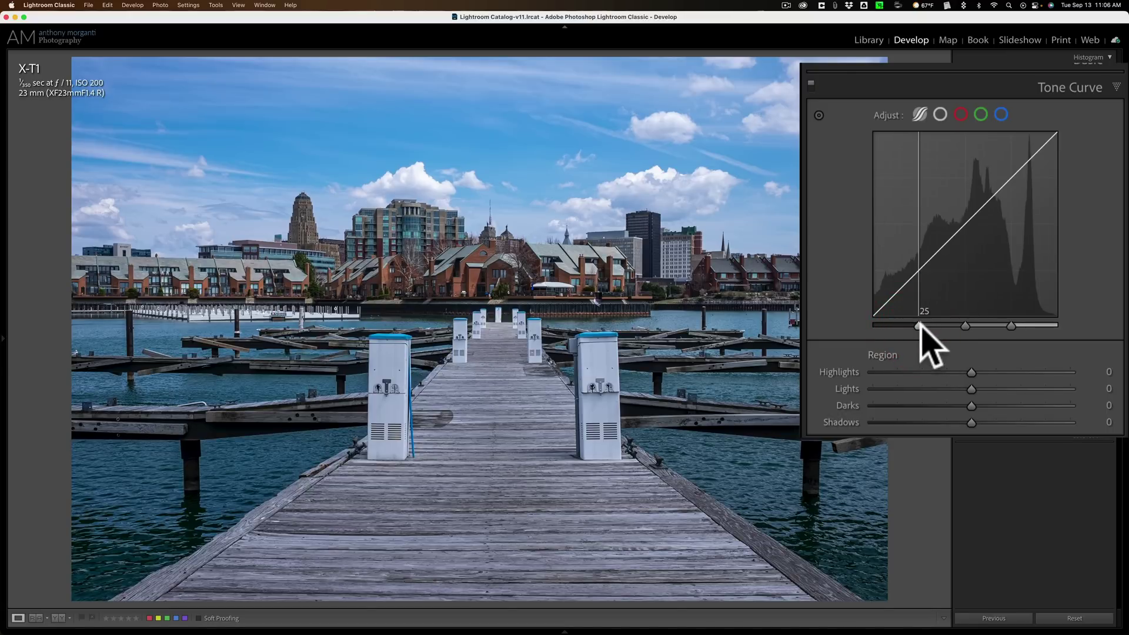
left_click_drag(963, 326, 914, 326)
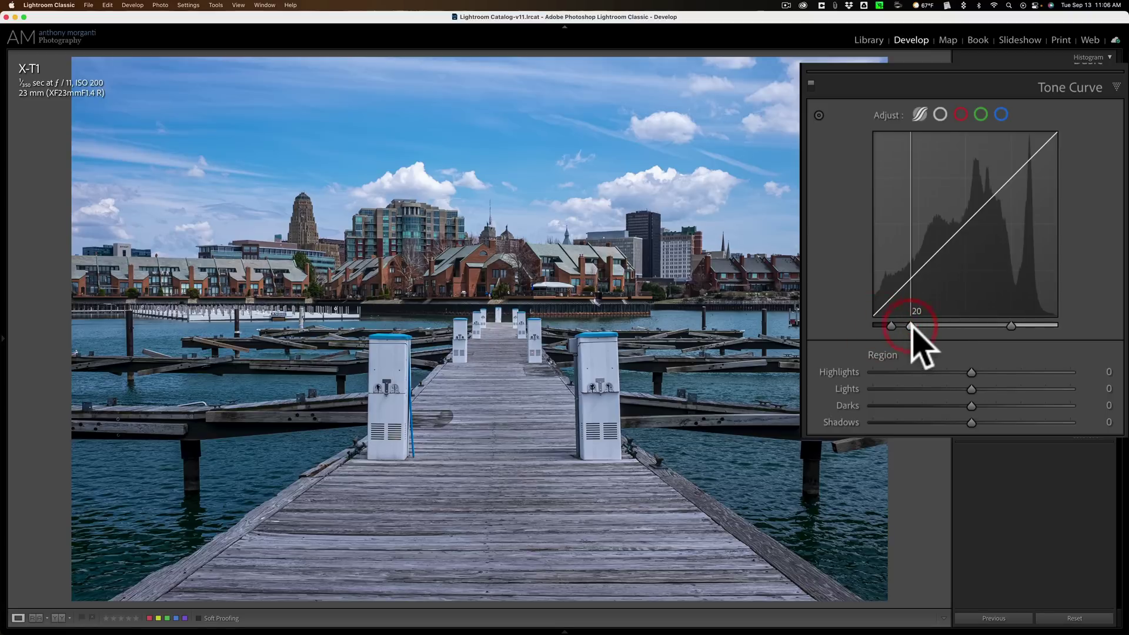
double_click(911, 326)
double_click(891, 326)
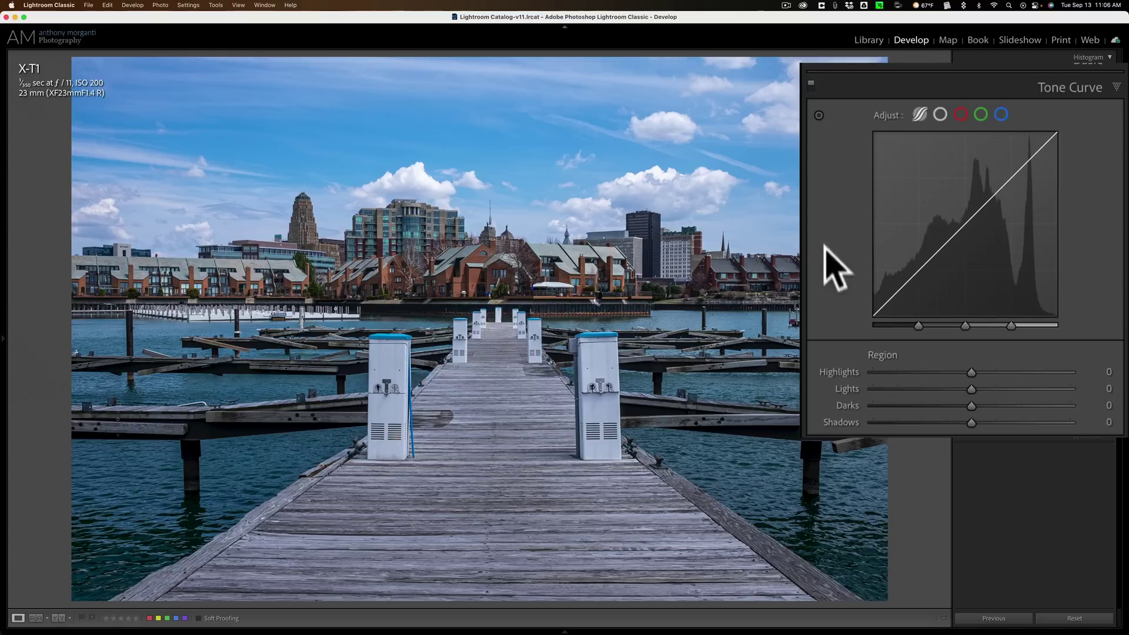
- Activate the Tone Curve's targeted adjustment tool and raise the parametric Highlights to +40
left_click(818, 112)
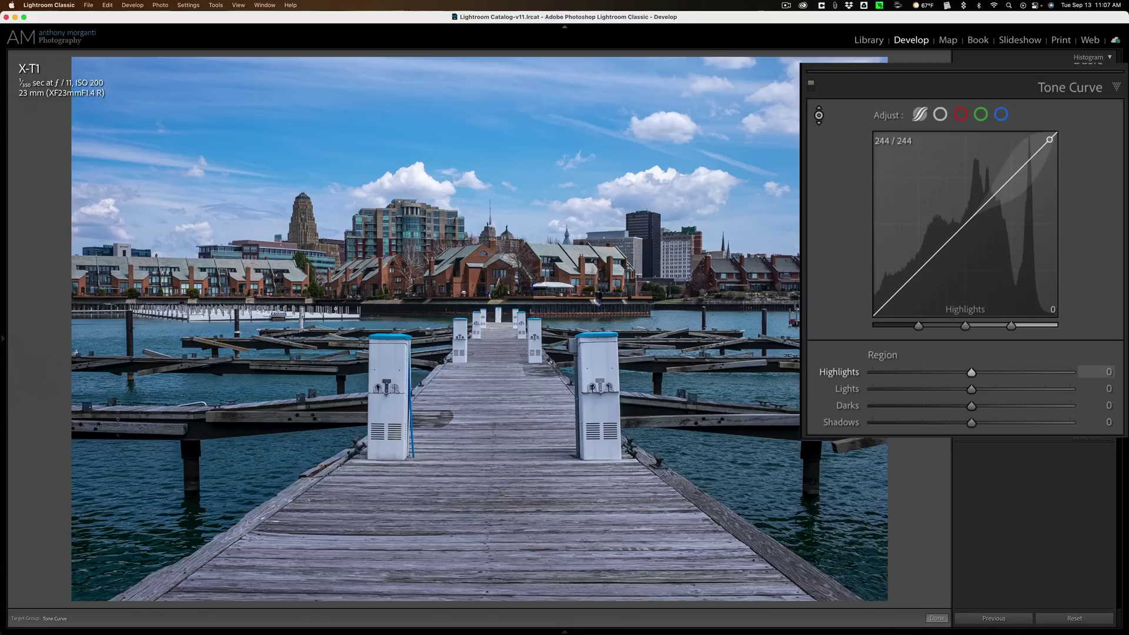
key("Up")
key("Up")
key("Up")
key("Up")
key("Up")
key("Up")
key("Up")
key("Up")
key("Up")
key("Up")
key("Up")
key("Up")
key("Up")
key("Up")
key("Up")
key("Up")
key("Up")
key("Up")
key("Up")
key("Up")
key("Up")
key("Up")
key("Up")
key("Up")
key("Up")
key("Up")
key("Up")
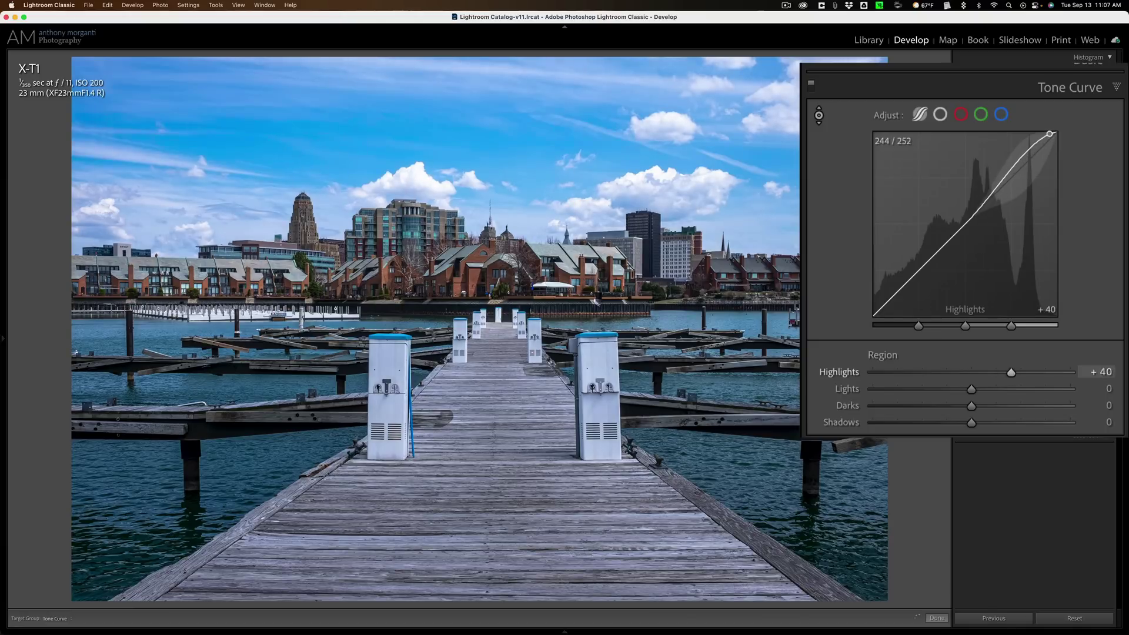
- Try targeted Highlights adjustments in larger increments down to −100, and reset the Highlights value
key("shift+Down")
key("shift+Down")
key("shift+Down")
key("shift+Down")
key("shift+Down")
key("shift+Down")
key("shift+Down")
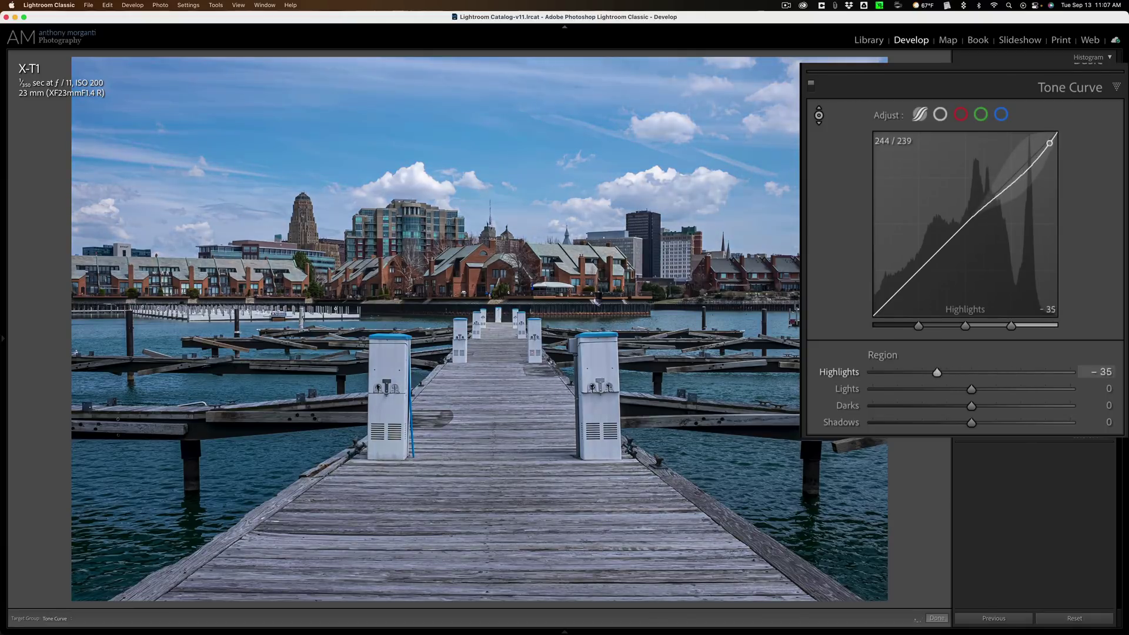
key("shift+Up")
key("shift+Up")
key("shift+Up")
key("shift+Up")
key("shift+Up")
key("shift+Up")
key("shift+Up")
key("shift+Up")
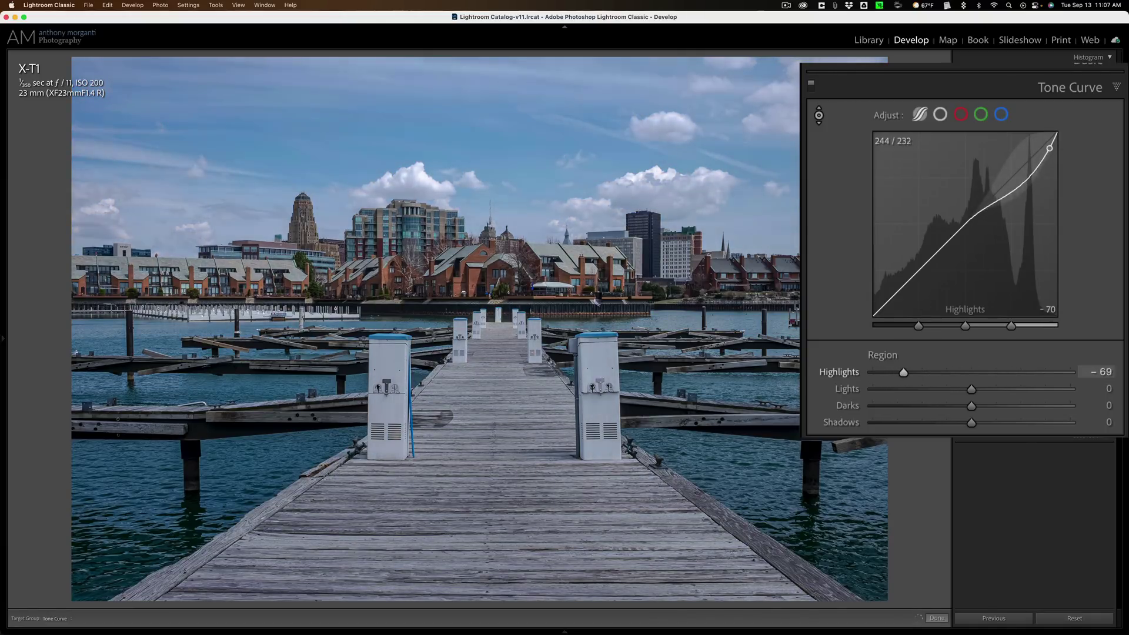
key("shift+Down")
key("shift+Down")
key("shift+Down")
key("shift+Down")
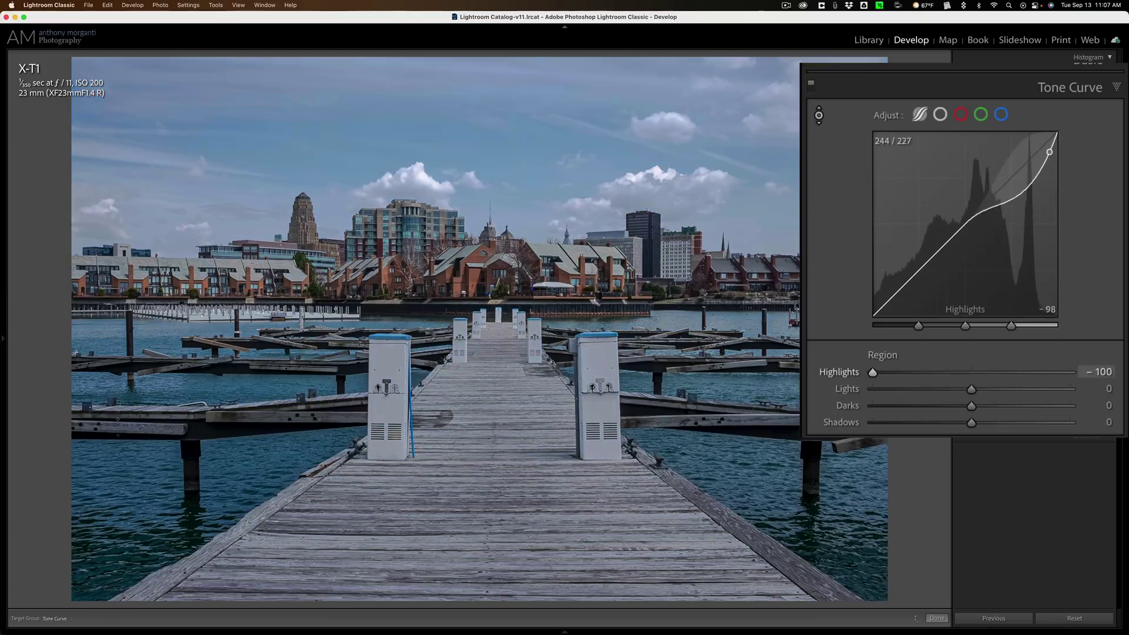
key("shift+Up")
key("shift+Up")
key("shift+Up")
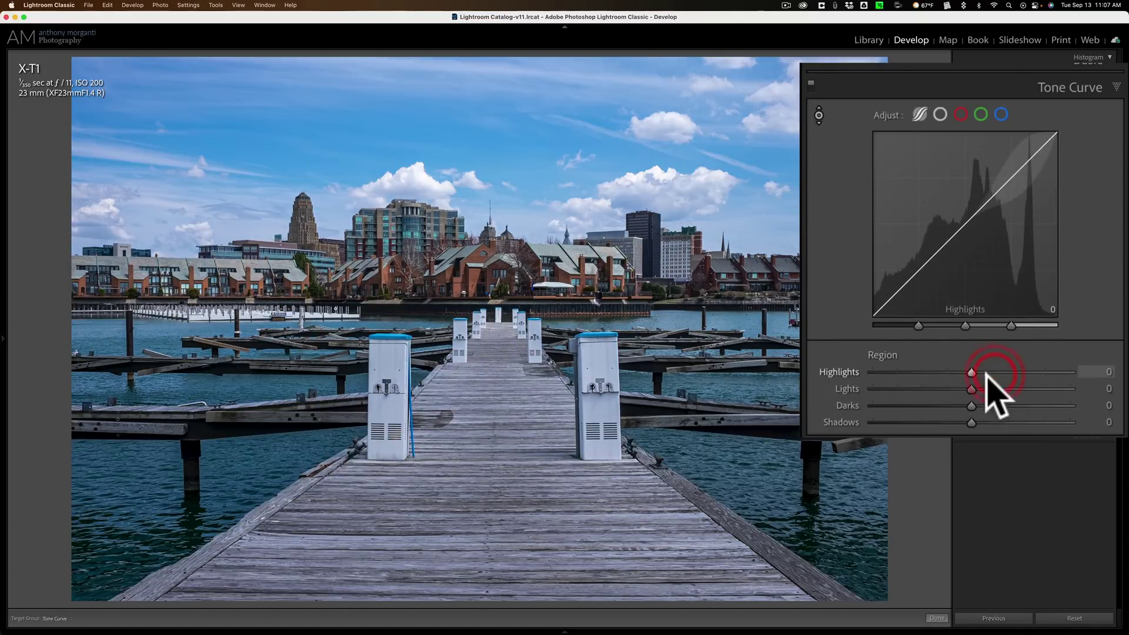
double_click(992, 374)
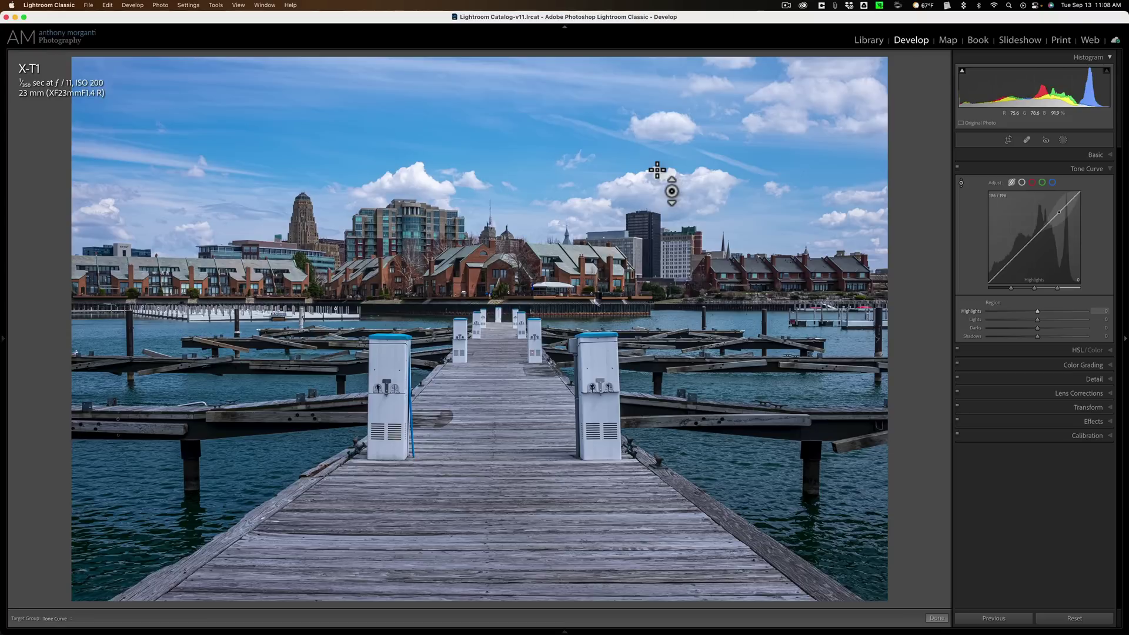
- Use targeted adjustment on the bright cloud to push Highlights to +100 and back to +38, and reset the curve's regions and splits
left_click_drag(657, 170, 658, 94)
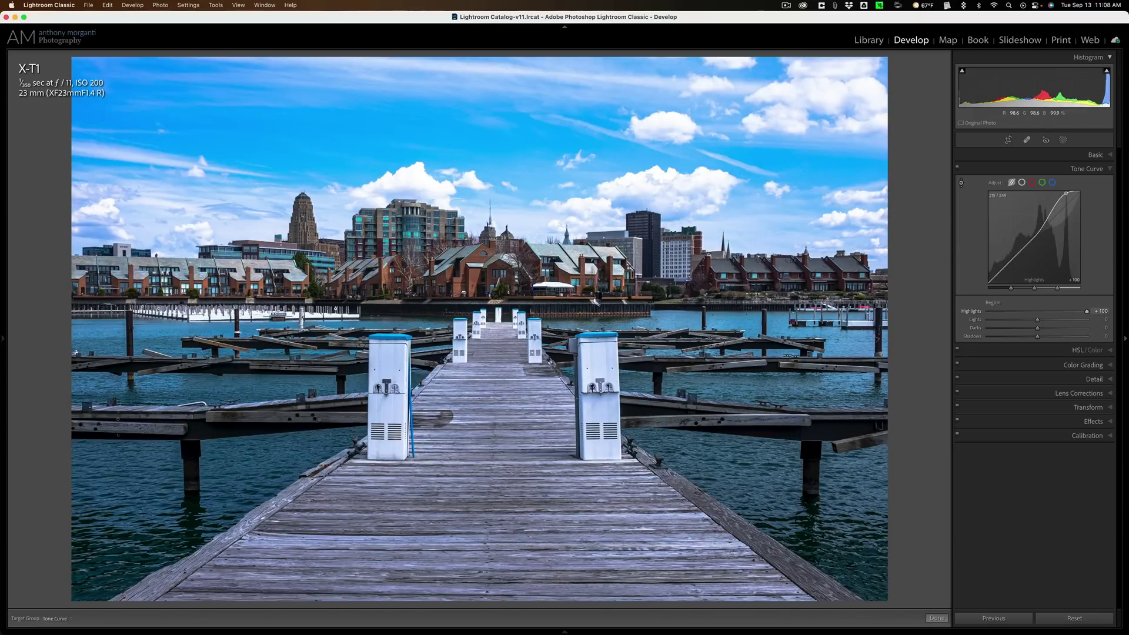
mouse_move(657, 94)
left_mouse_down()
mouse_move(657, 135)
mouse_move(657, 97)
mouse_move(657, 115)
left_mouse_up()
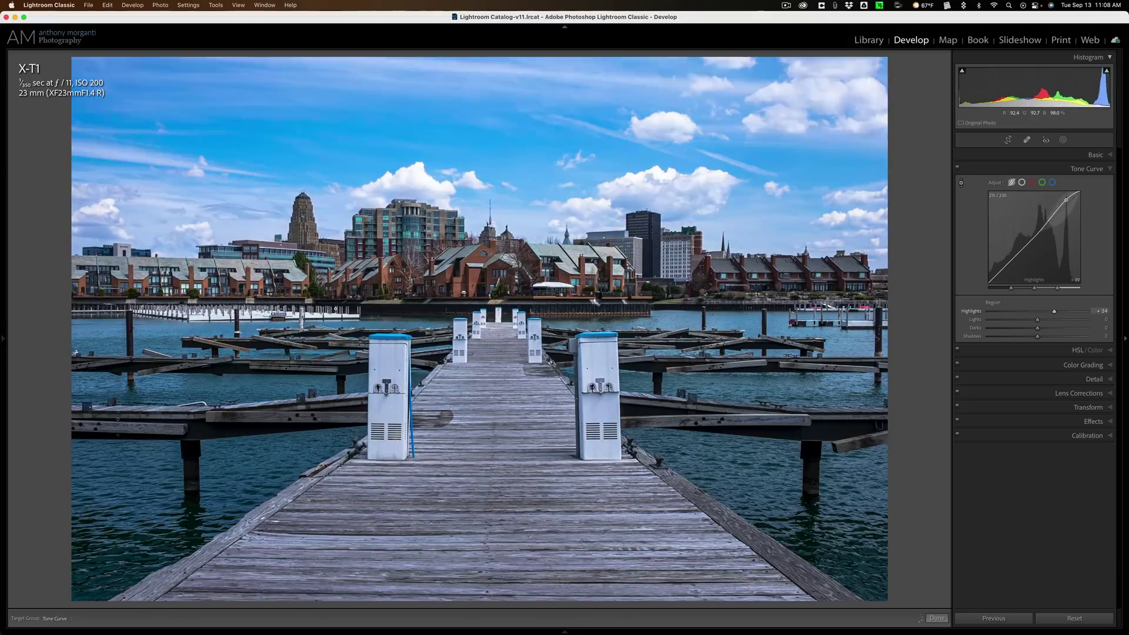
mouse_move(681, 176)
left_mouse_down()
mouse_move(681, 188)
mouse_move(680, 168)
mouse_move(681, 178)
left_mouse_up()
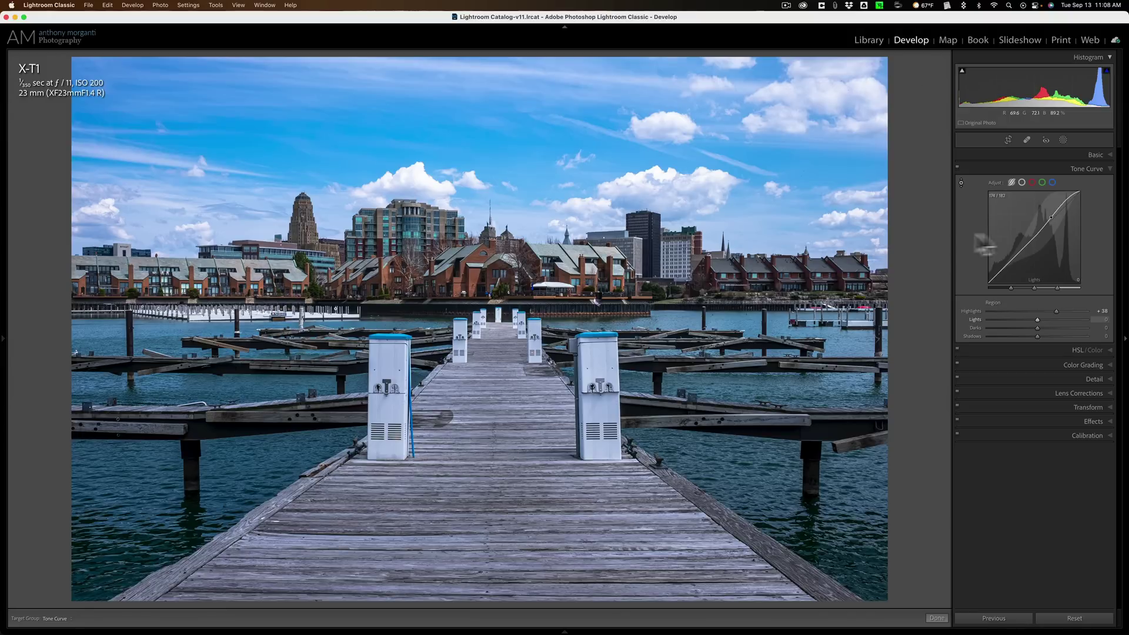
right_click(1019, 213)
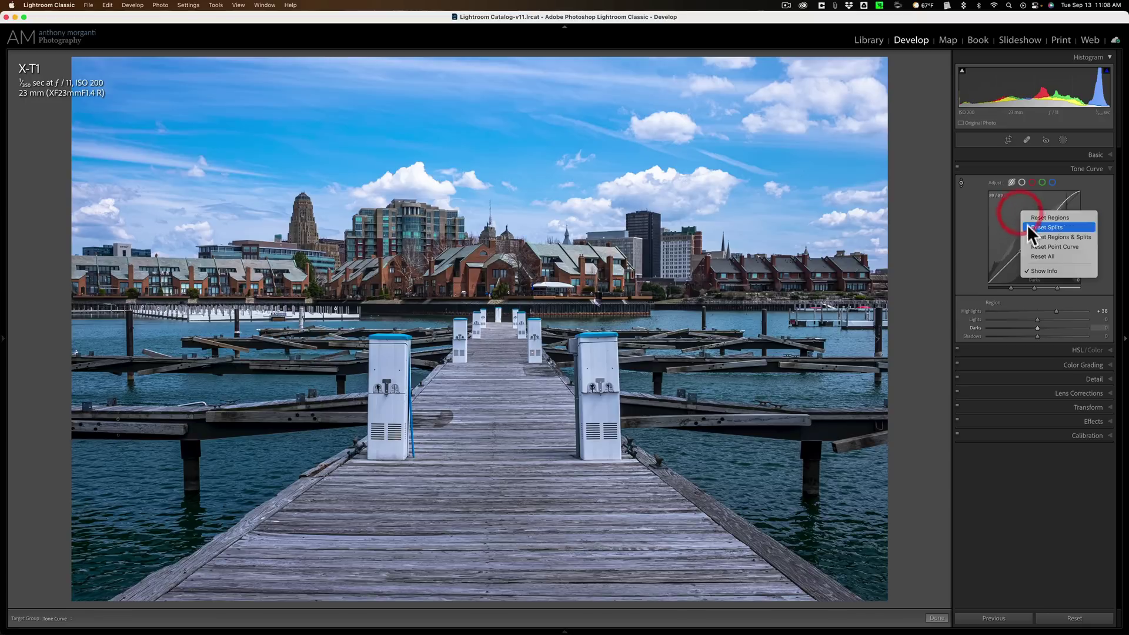
left_click(1043, 236)
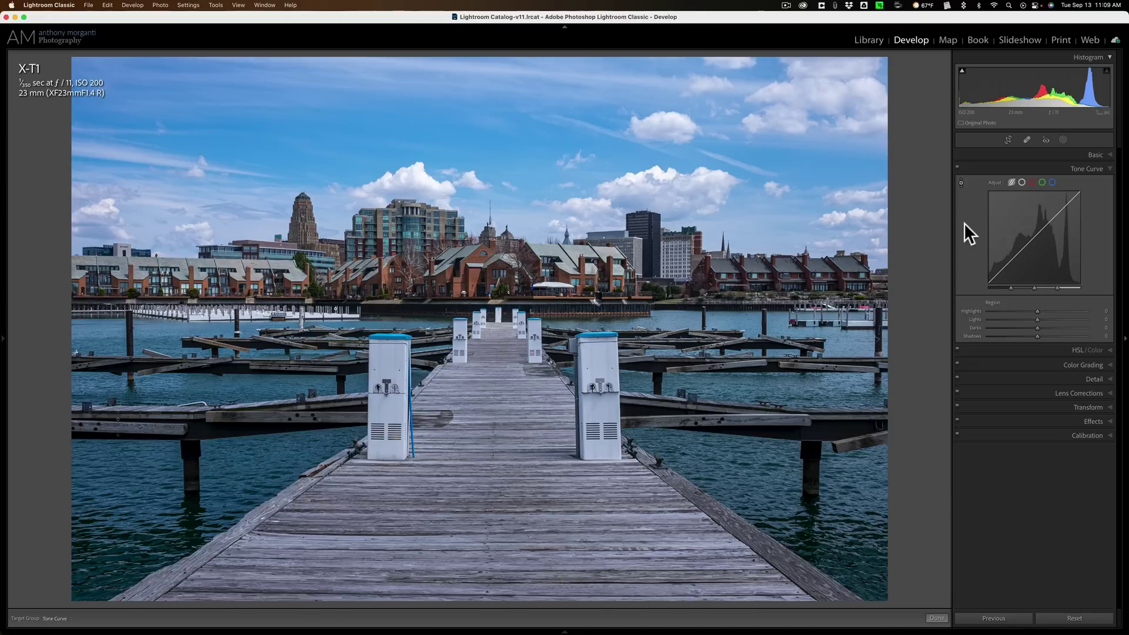
- View the point curve and the red, green and blue channel curves, and return to the parametric curve
left_click(1022, 182)
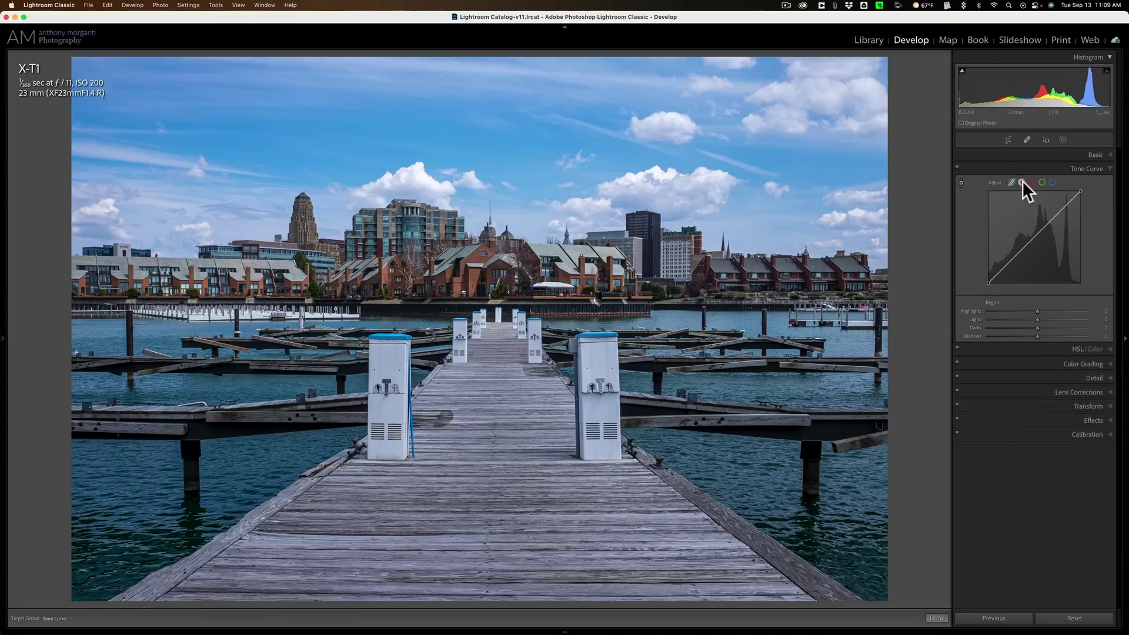
left_click(1032, 183)
left_click(1042, 182)
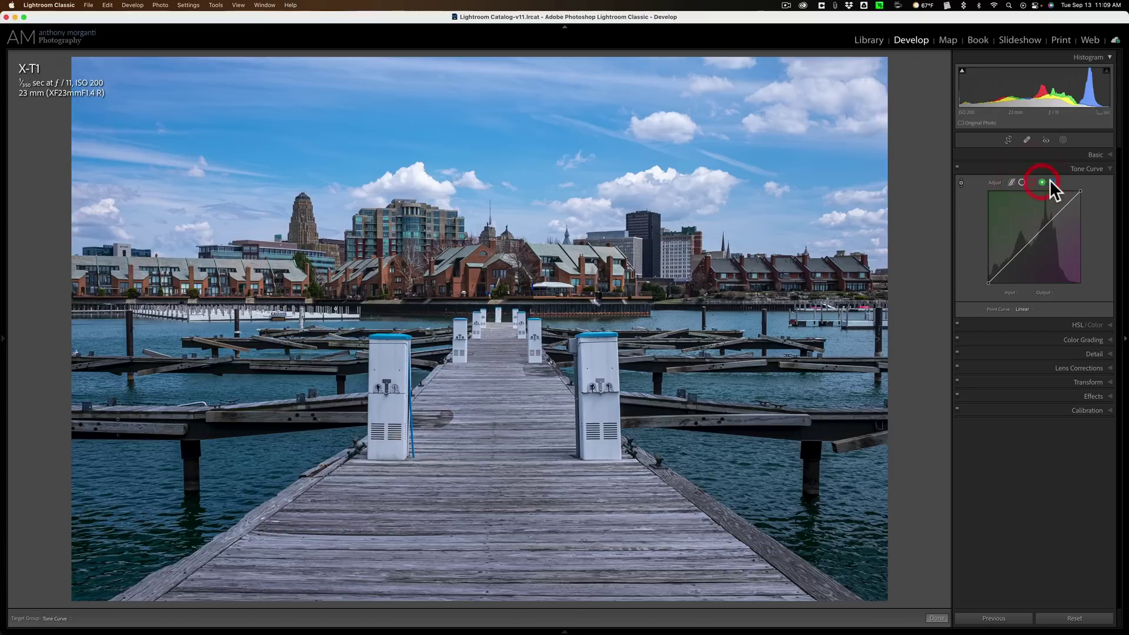
left_click(1050, 182)
left_click(1012, 183)
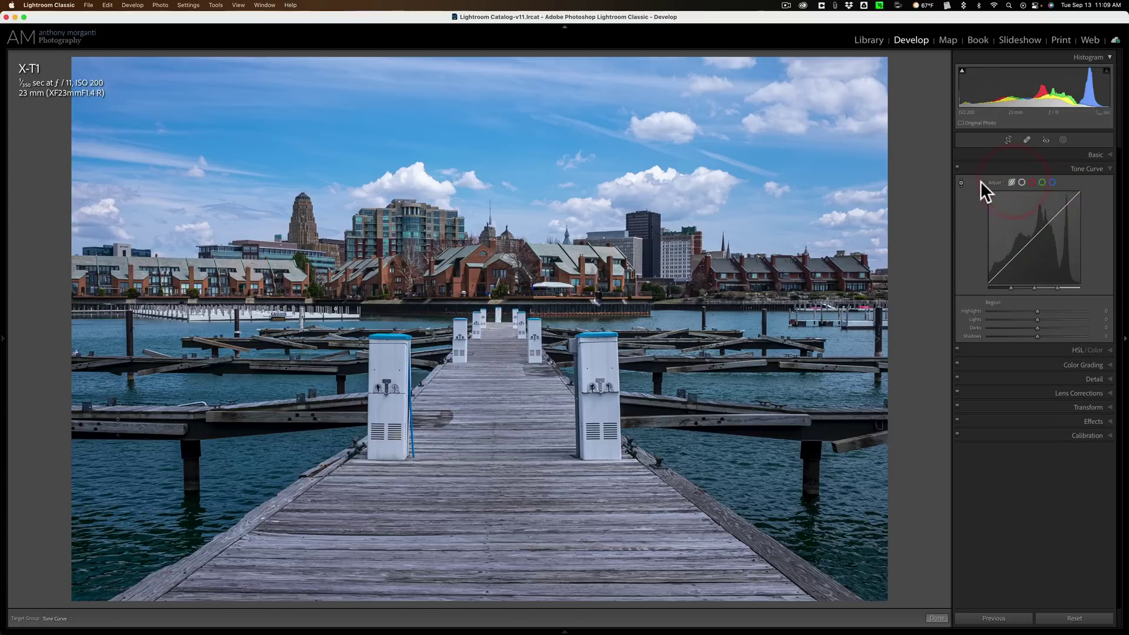